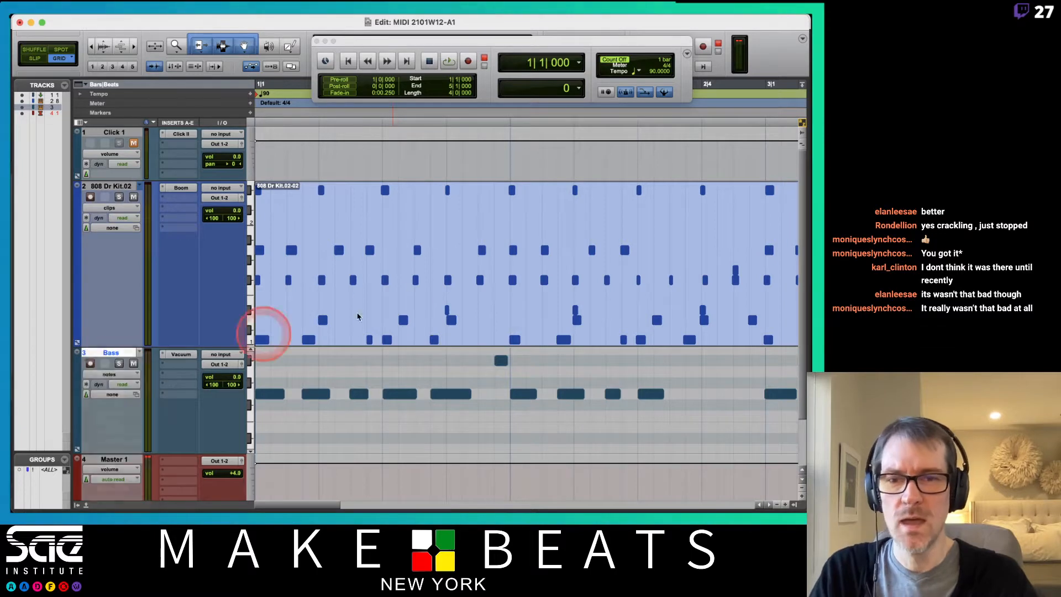
Open the Bass clip in the MIDI Editor and show the 80802 drum track's notes alongside it.
{"action": "double_click", "coordinate": [365, 438]}
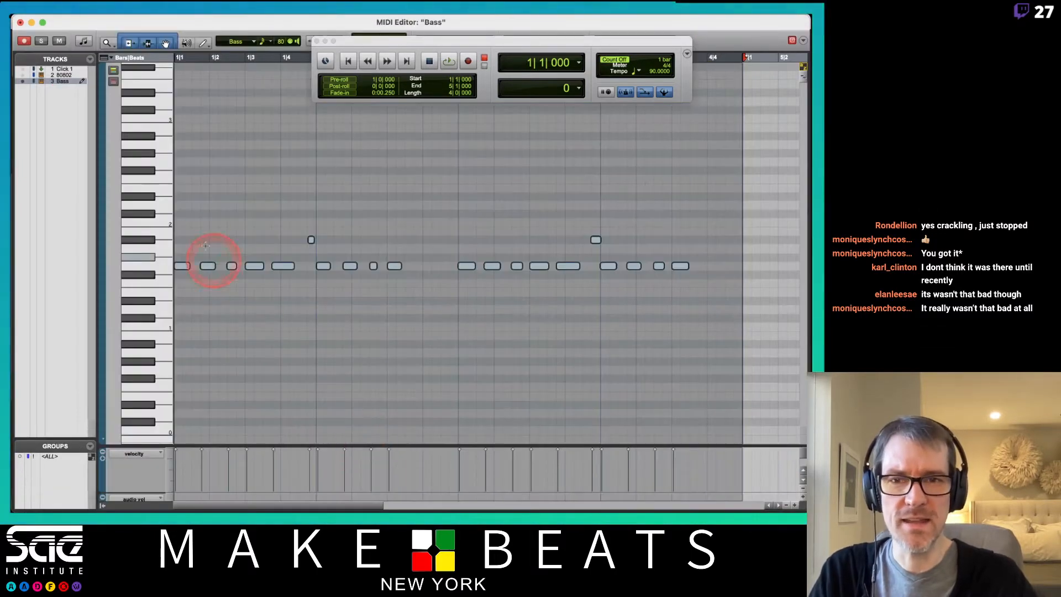
{"action": "left_click", "coordinate": [547, 165]}
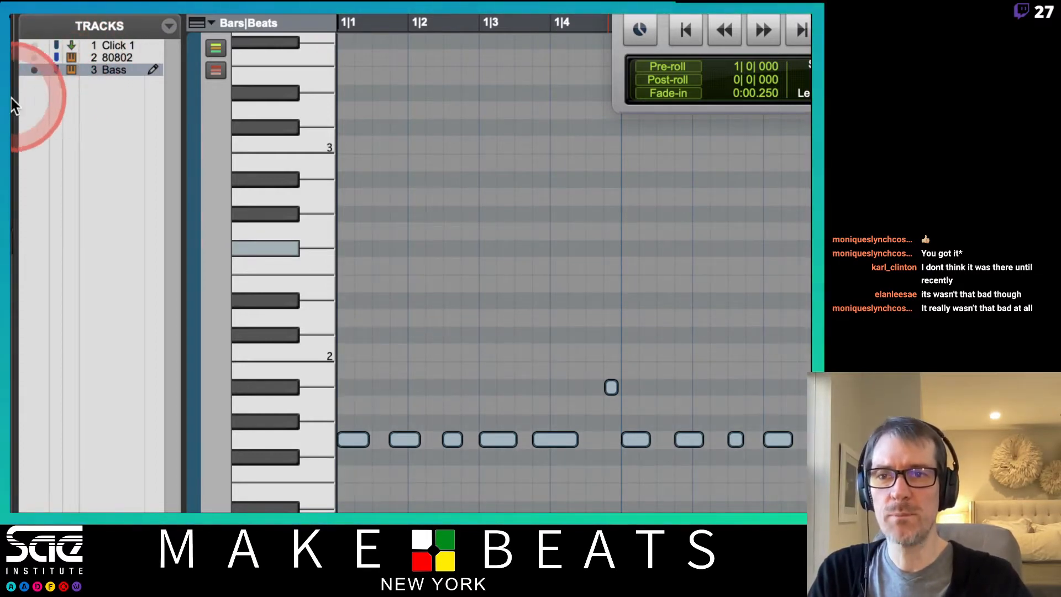
{"action": "left_click", "coordinate": [33, 62]}
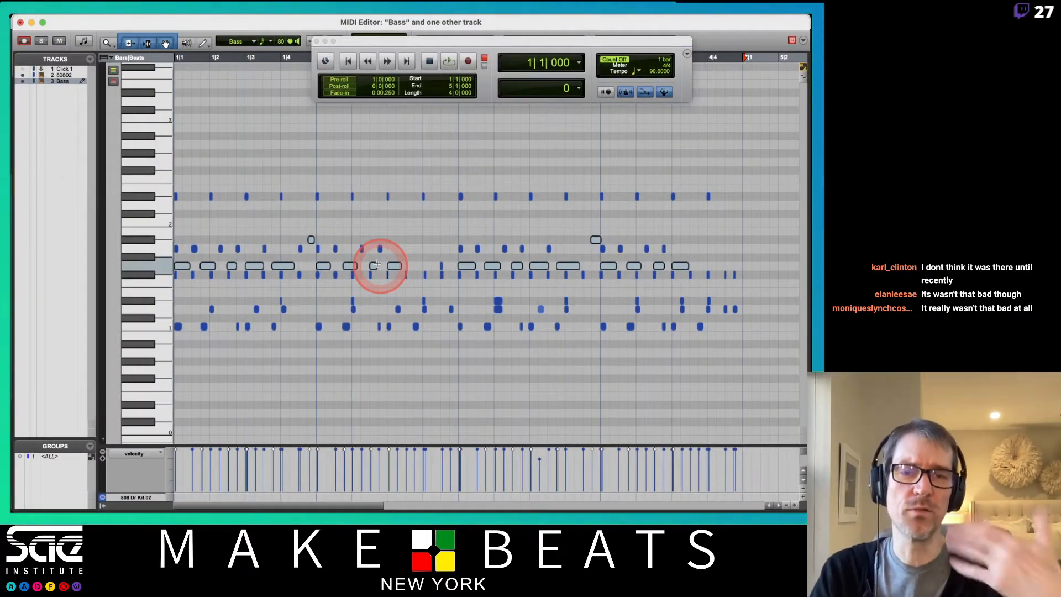
Play the loop from the start to hear the bass and drum notes together, and stop playback.
{"action": "key", "text": "space"}
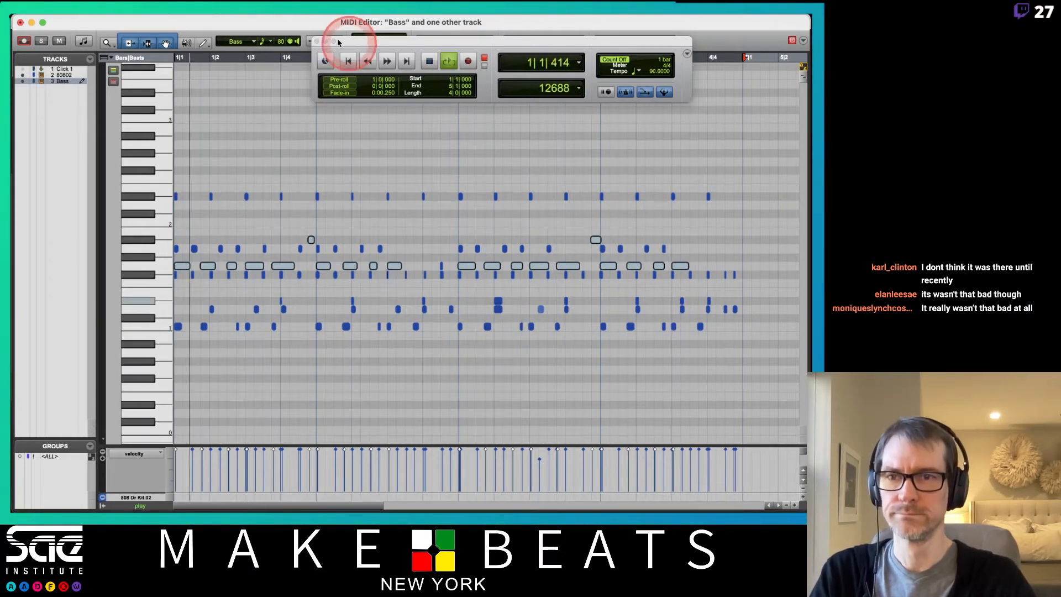
{"action": "left_click", "coordinate": [337, 417]}
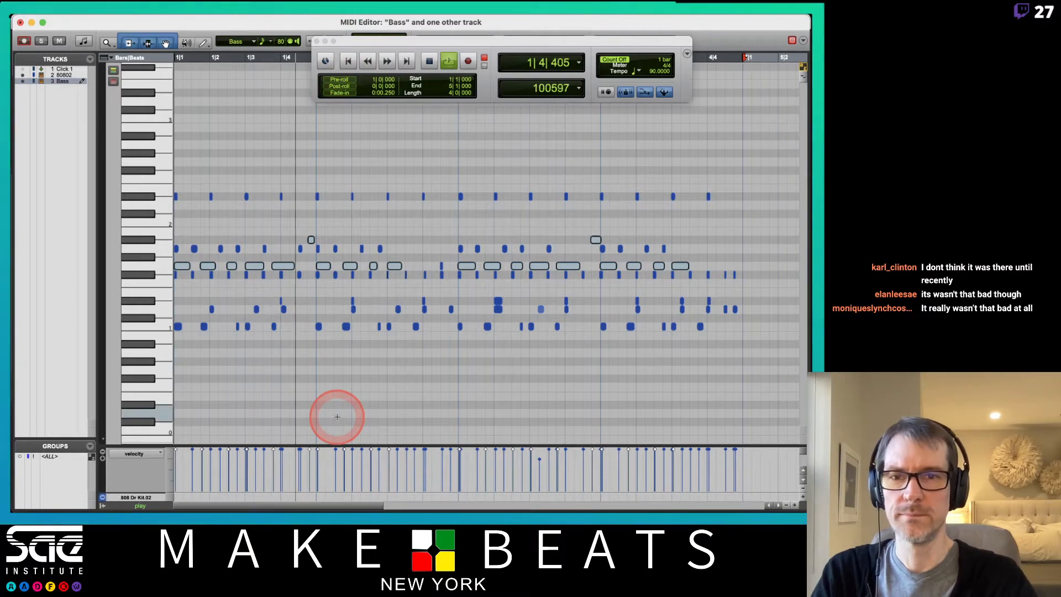
{"action": "key", "text": "space"}
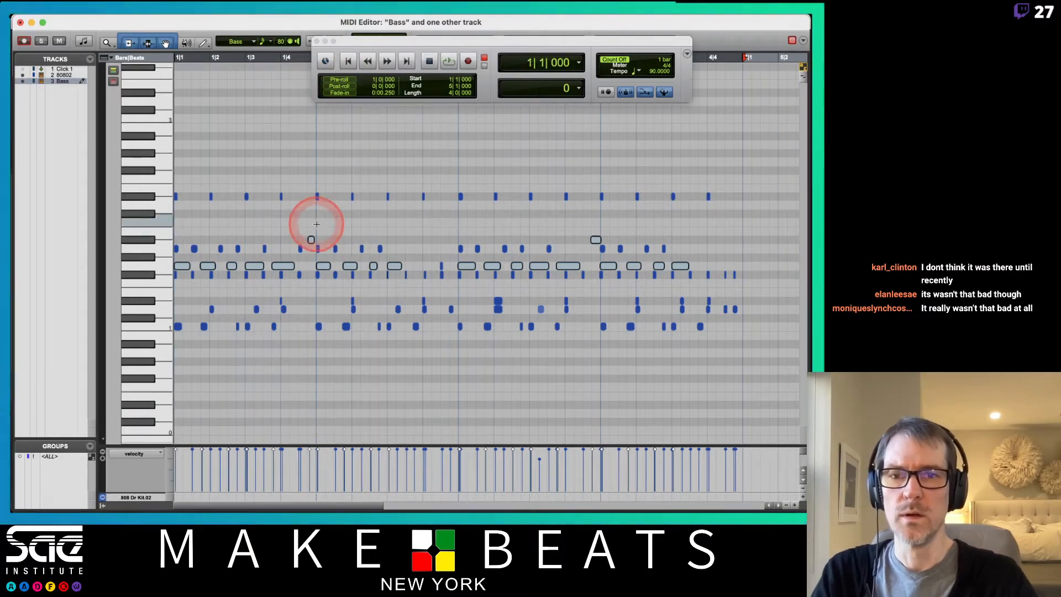
Extend the end of the high bass note at the end of bar 1 to the bar 2 line.
{"action": "left_click", "coordinate": [313, 240]}
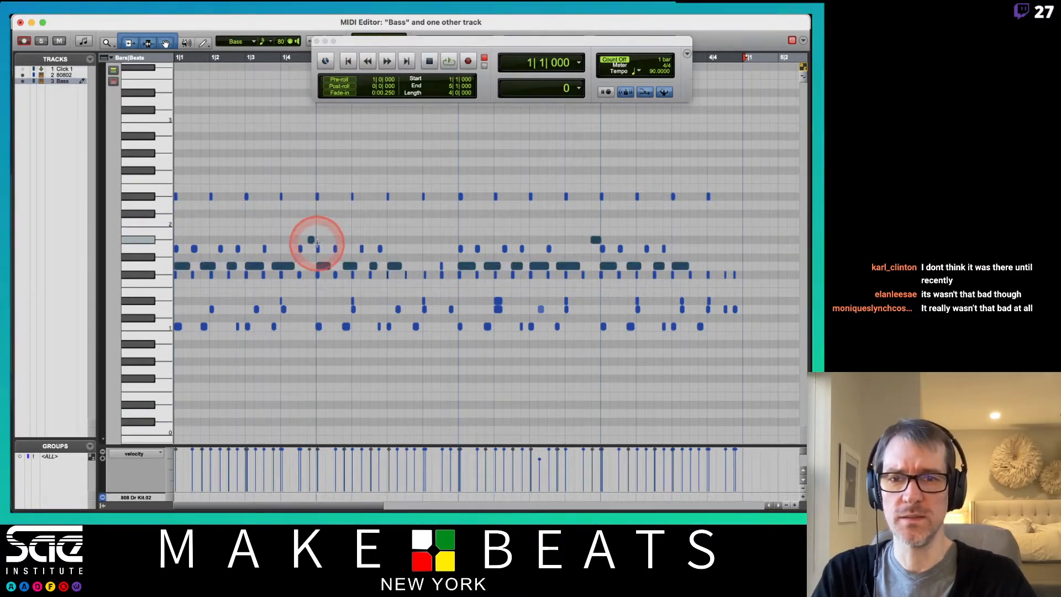
{"action": "key", "text": "t"}
{"action": "key", "text": "t"}
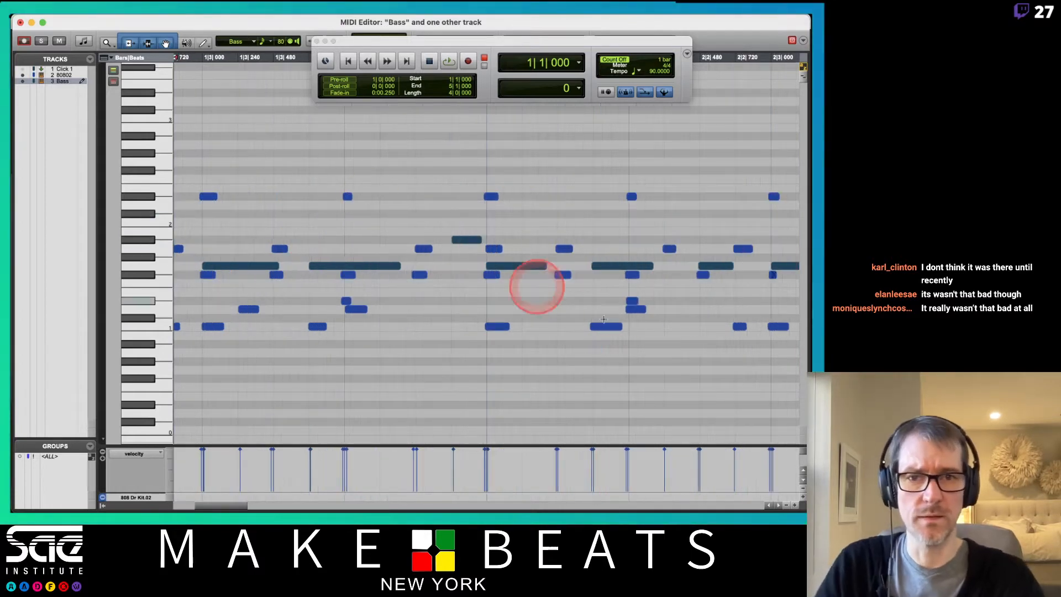
{"action": "left_click_drag", "start_coordinate": [481, 239], "coordinate": [478, 239]}
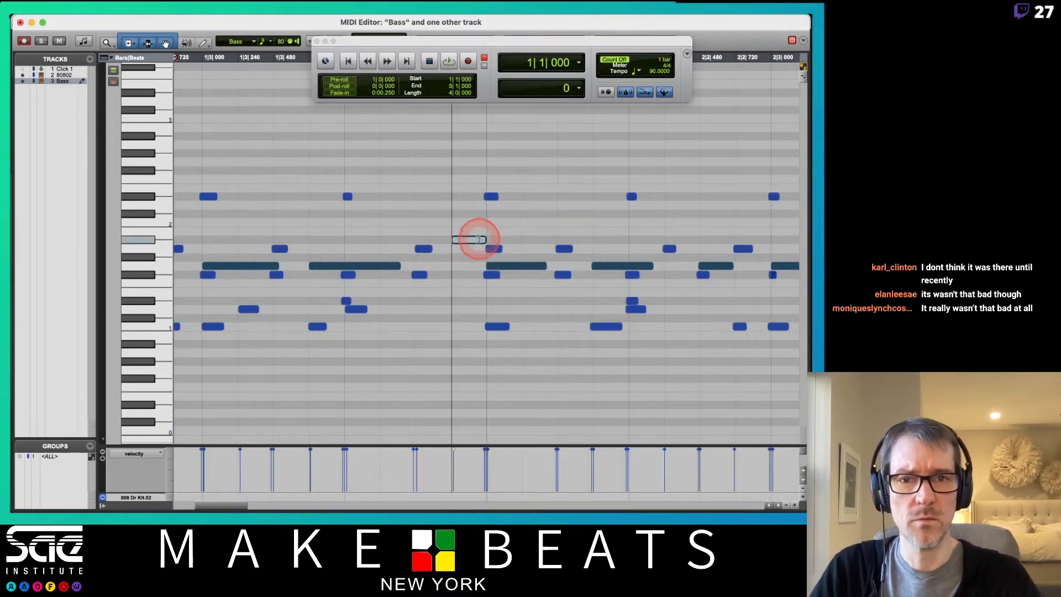
Move the floating transport window down, clear of the MIDI Editor's toolbar, with the last beats of bar 2 in view.
{"action": "scroll", "coordinate": [585, 234], "scroll_direction": "right", "scroll_amount": 10}
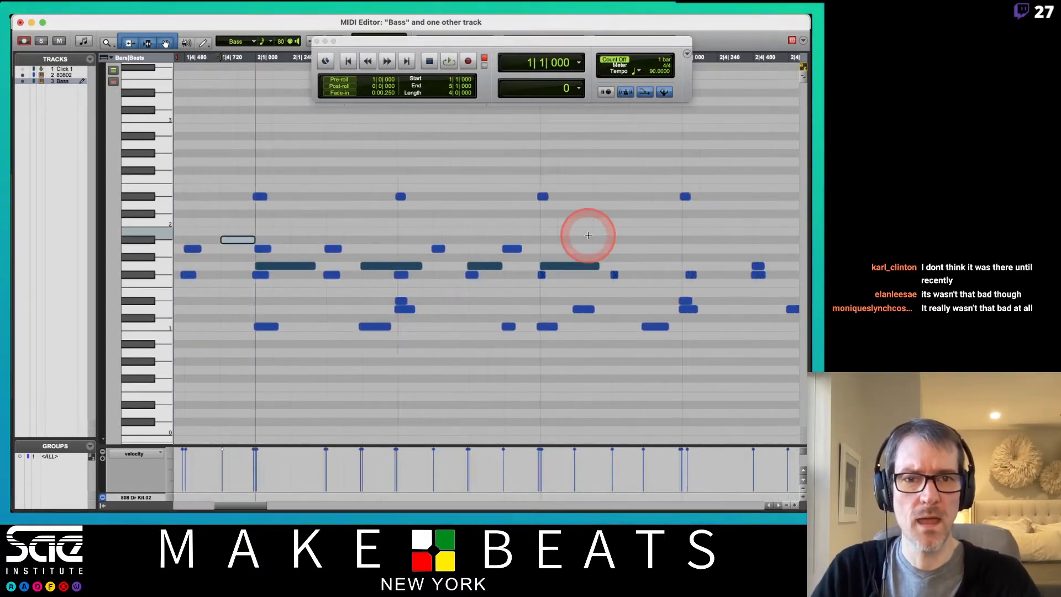
{"action": "scroll", "coordinate": [588, 235], "scroll_direction": "left", "scroll_amount": 4}
{"action": "scroll", "coordinate": [587, 235], "scroll_direction": "right", "scroll_amount": 5}
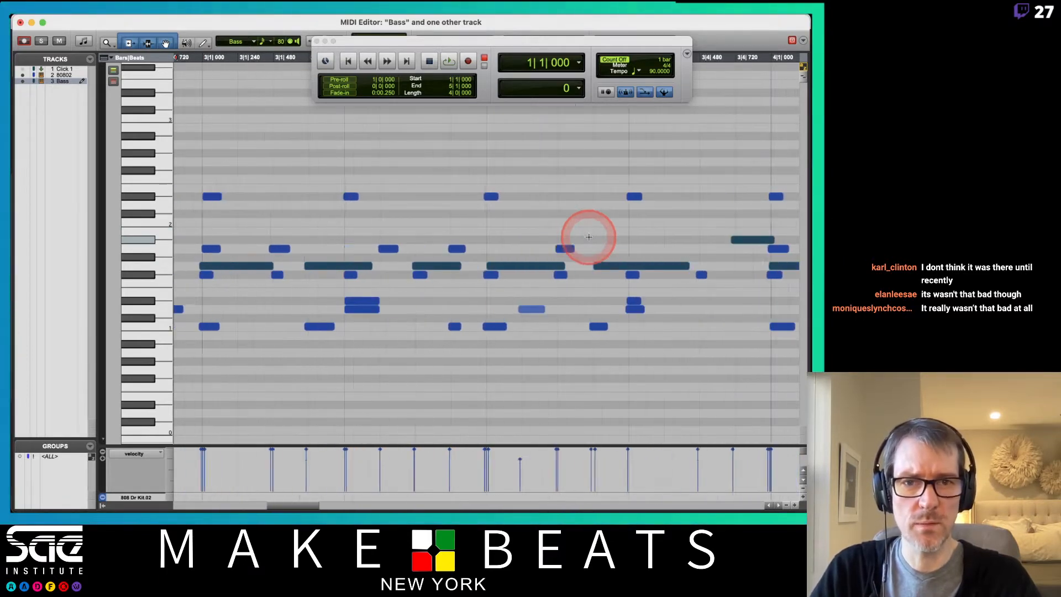
{"action": "scroll", "coordinate": [587, 235], "scroll_direction": "left", "scroll_amount": 5}
{"action": "scroll", "coordinate": [588, 237], "scroll_direction": "left", "scroll_amount": 5}
{"action": "scroll", "coordinate": [589, 237], "scroll_direction": "right", "scroll_amount": 2}
{"action": "scroll", "coordinate": [588, 237], "scroll_direction": "left", "scroll_amount": 1}
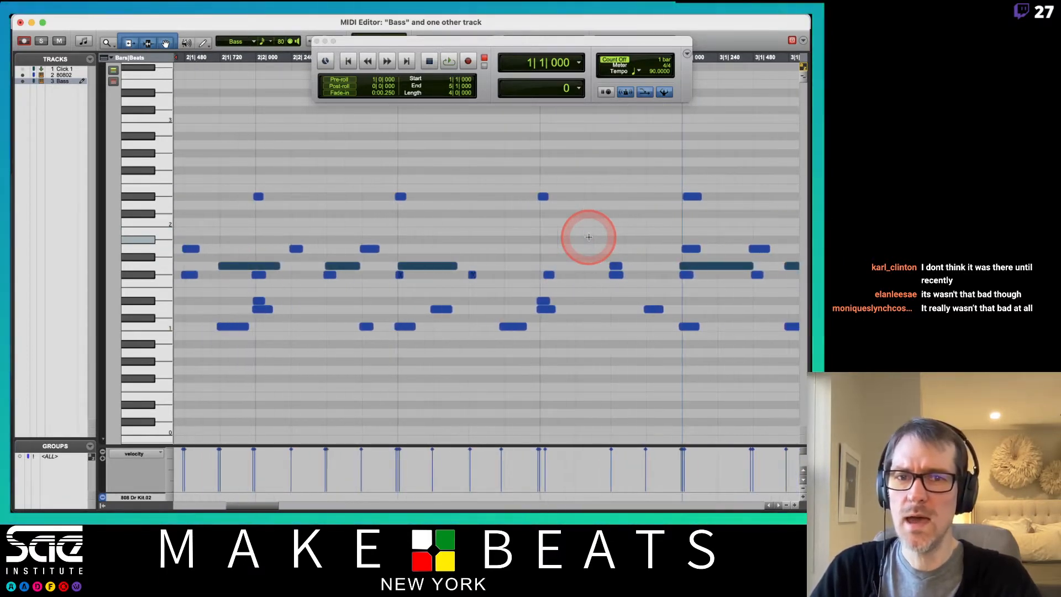
{"action": "left_click", "coordinate": [549, 62]}
{"action": "left_click_drag", "start_coordinate": [548, 40], "coordinate": [591, 105]}
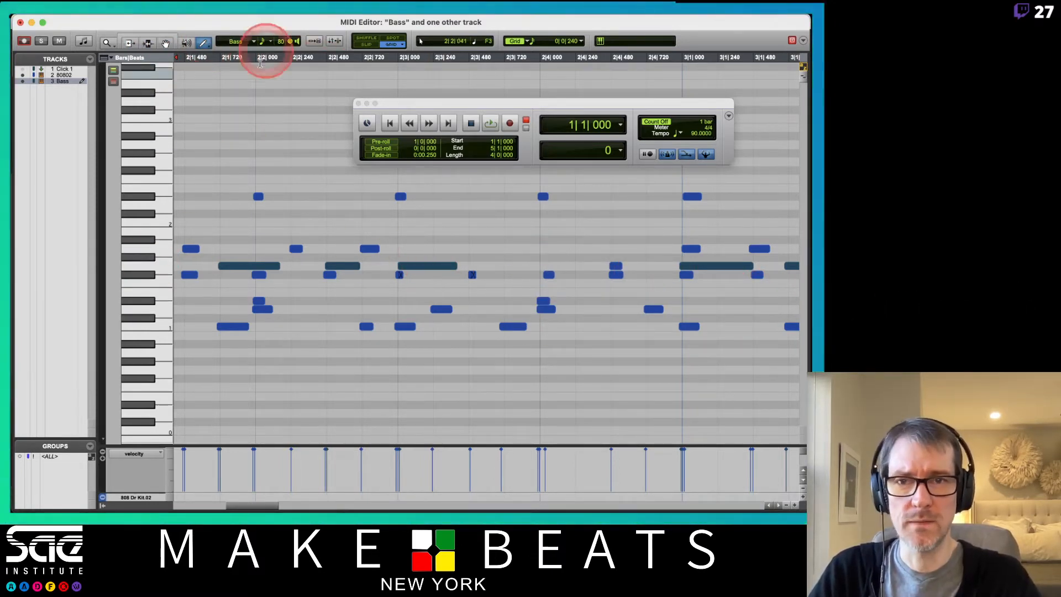
Audition candidate bass pitches between C1 and G1 on the editor's piano keyboard.
{"action": "left_click", "coordinate": [161, 266]}
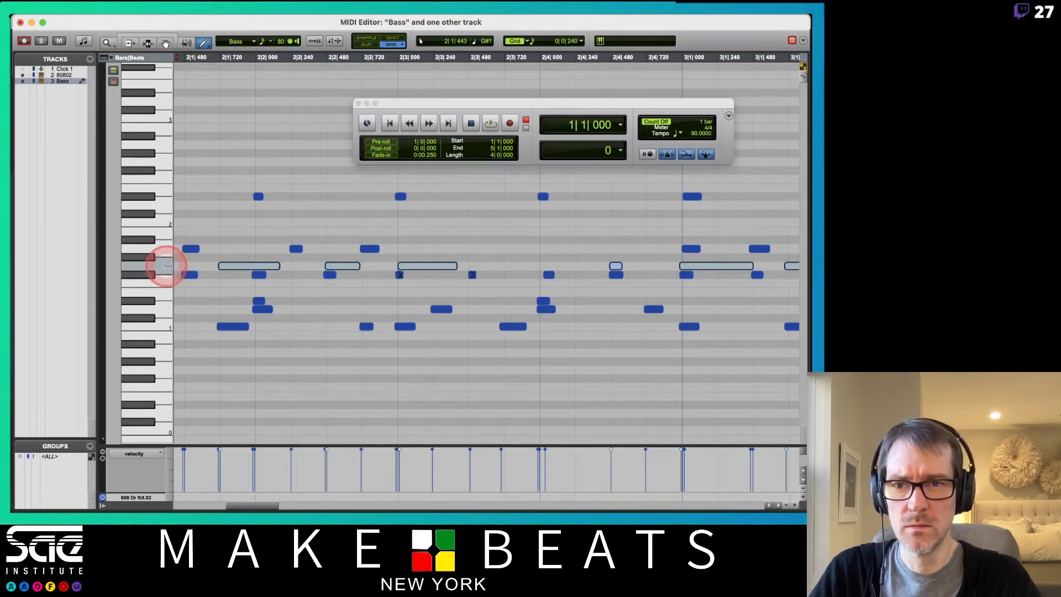
{"action": "left_click", "coordinate": [160, 309]}
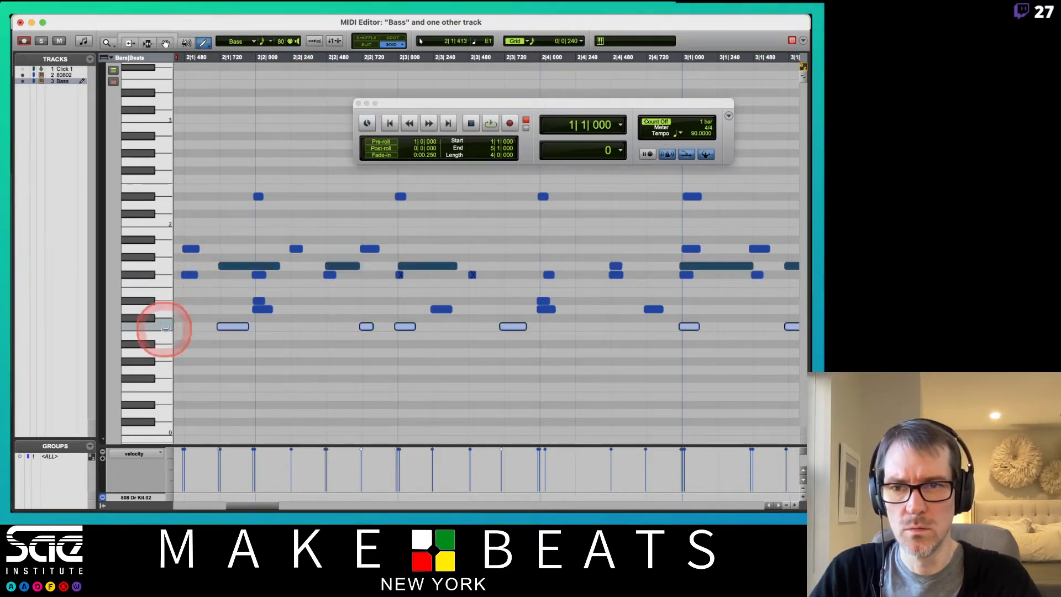
{"action": "left_click", "coordinate": [147, 300]}
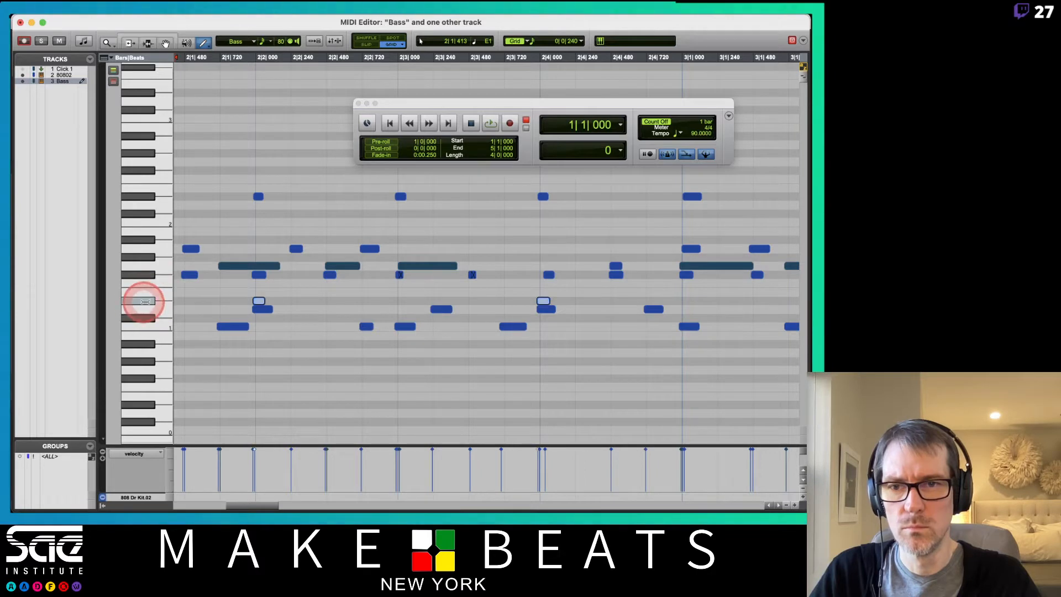
{"action": "left_click", "coordinate": [161, 275]}
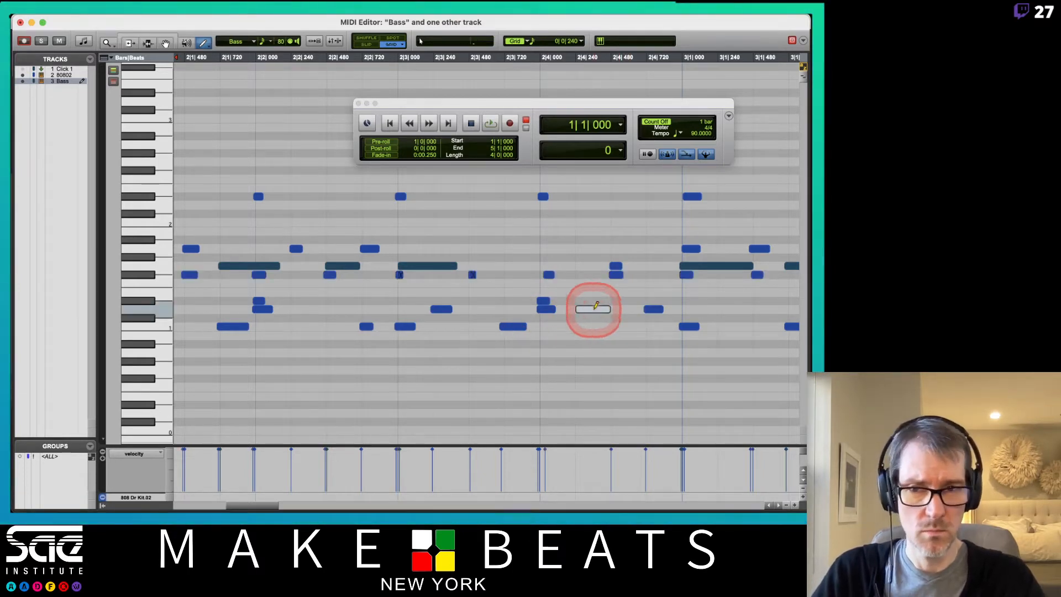
Draw three ascending 240-tick bass notes, D1, Eb1 and F1, across the last three sixteenths of bar 2.
{"action": "left_click", "coordinate": [594, 309]}
{"action": "left_click", "coordinate": [621, 292]}
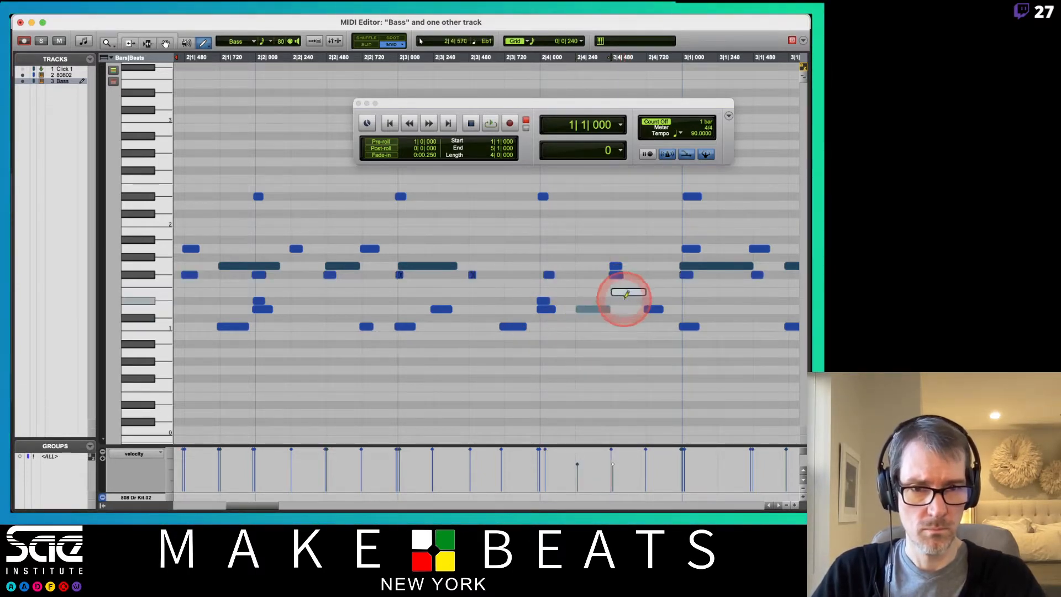
{"action": "left_click_drag", "start_coordinate": [626, 299], "coordinate": [628, 309]}
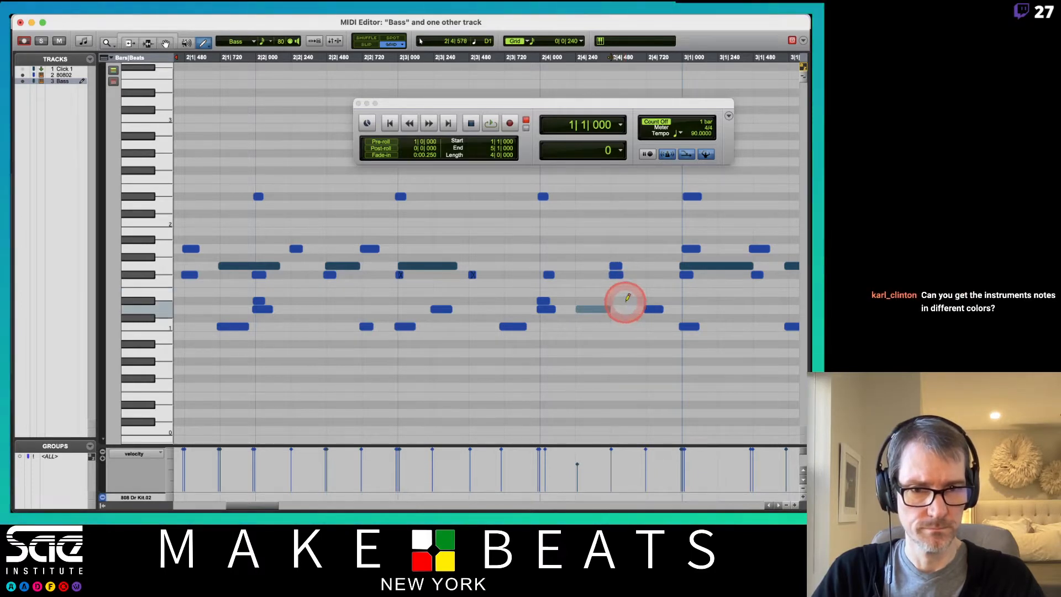
{"action": "left_click", "coordinate": [626, 301]}
{"action": "left_click", "coordinate": [665, 282]}
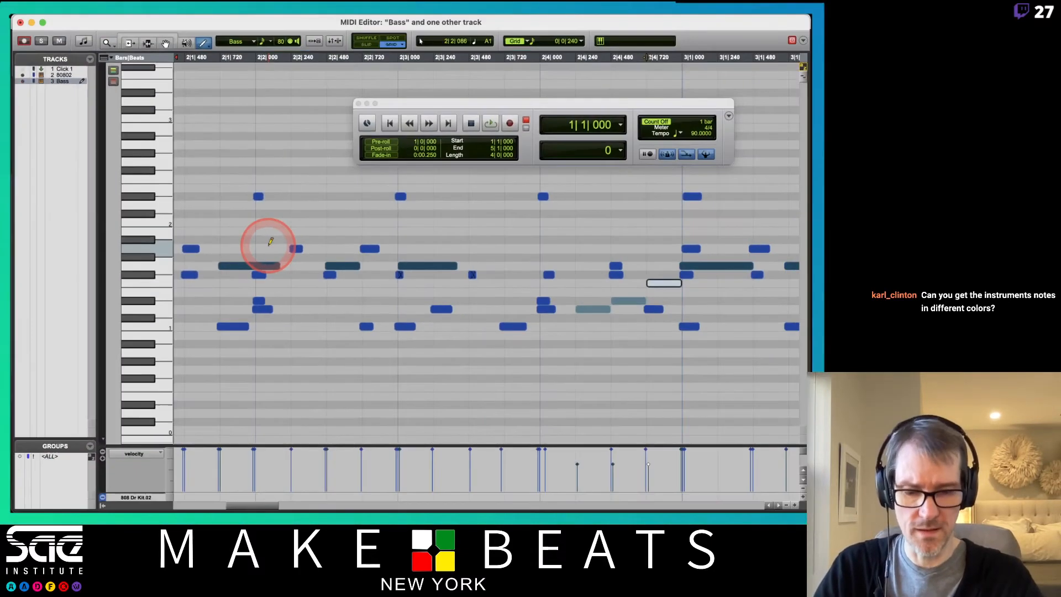
During loop playback, add two F1 bass notes ending bar 4: a sixteenth just before beat 4 and an eighth filling the last half beat.
{"action": "key", "text": "r"}
{"action": "key", "text": "r"}
{"action": "key", "text": "r"}
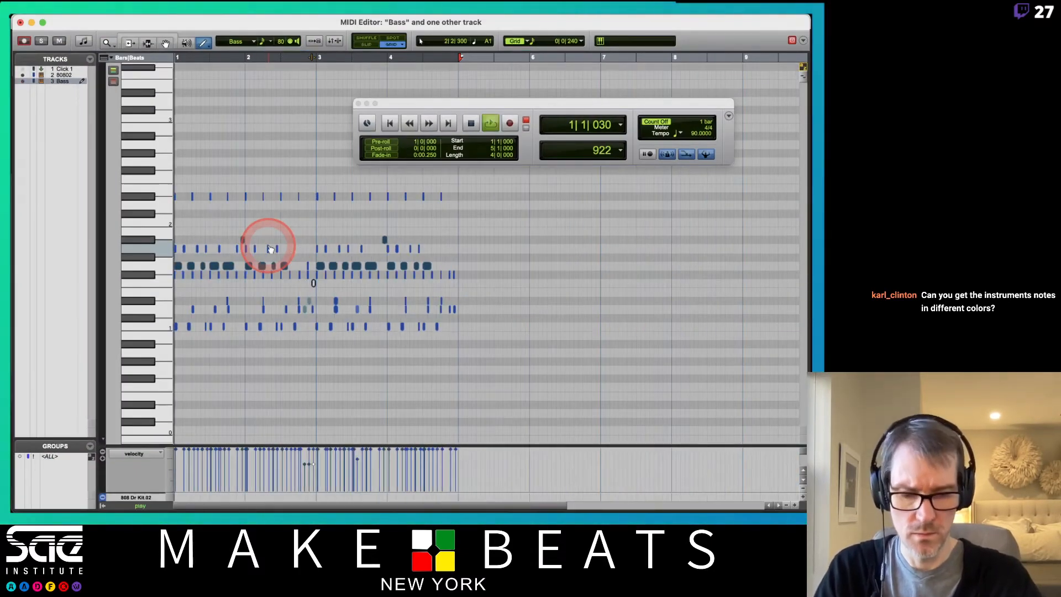
{"action": "key", "text": "t"}
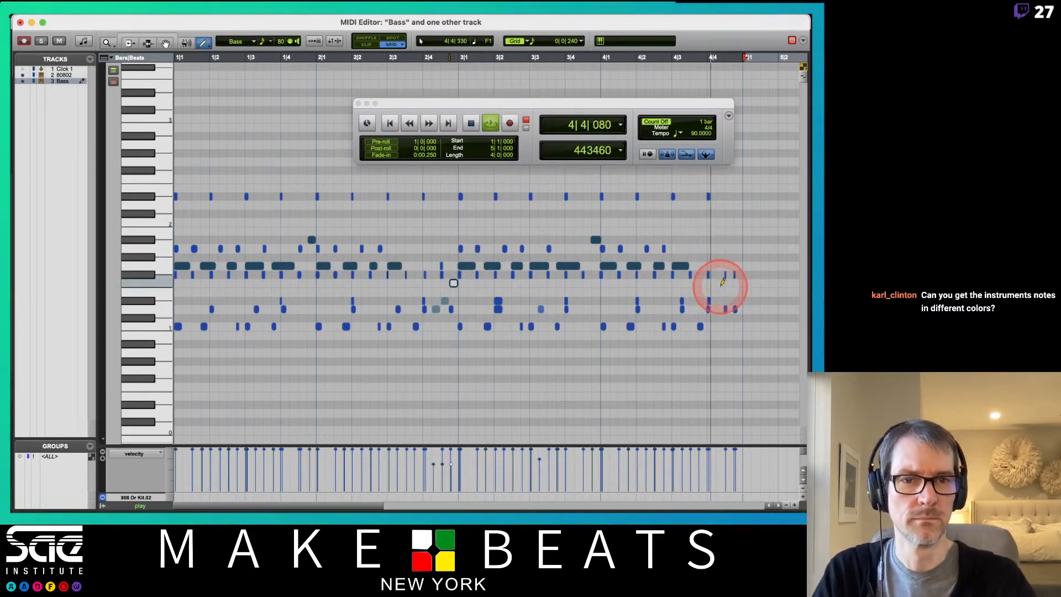
{"action": "left_click", "coordinate": [703, 283]}
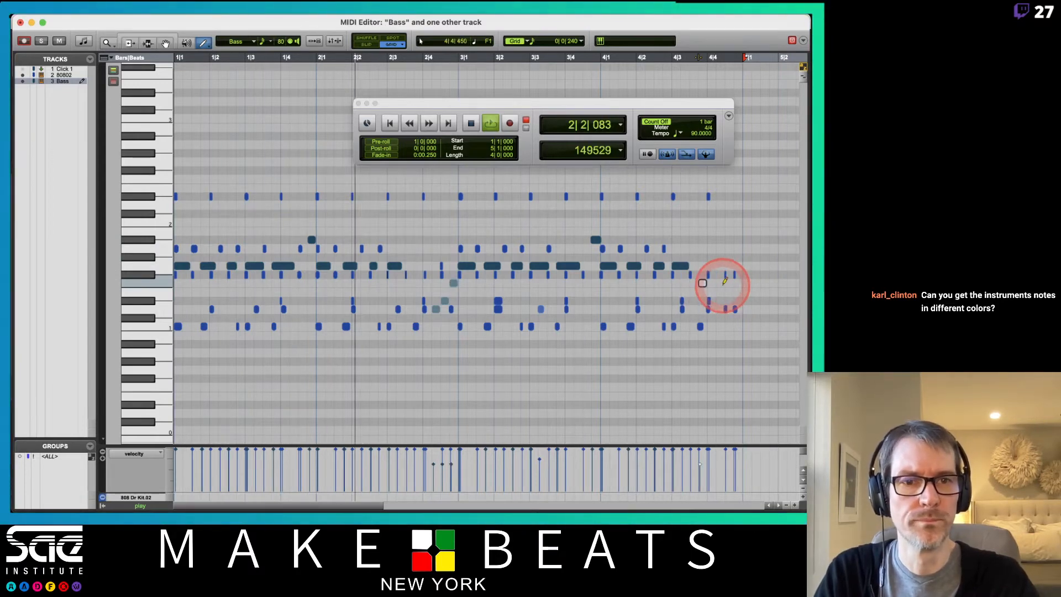
{"action": "left_click", "coordinate": [721, 283]}
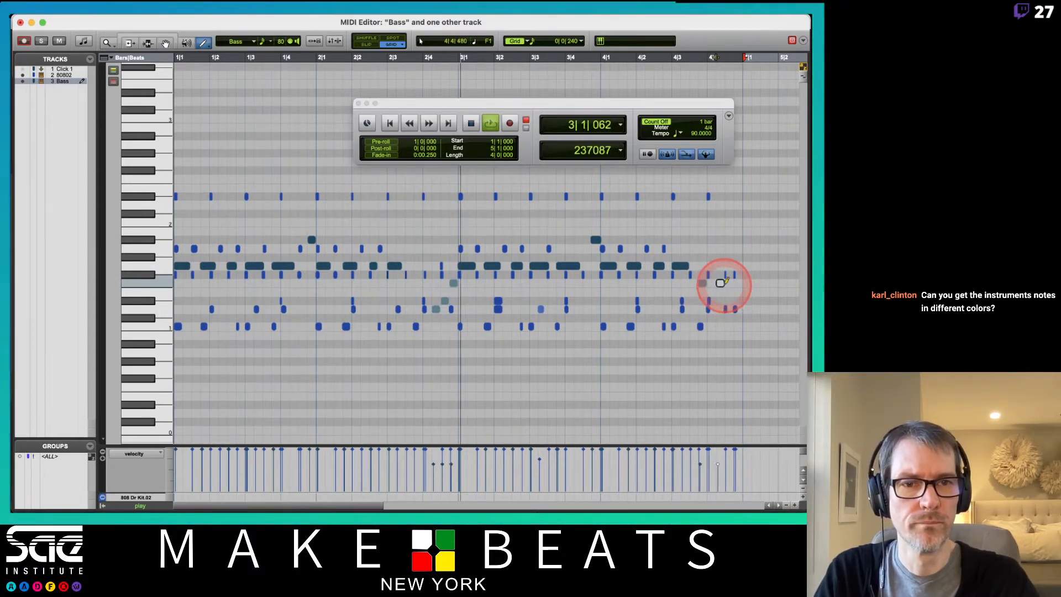
{"action": "left_click_drag", "start_coordinate": [720, 283], "coordinate": [737, 282]}
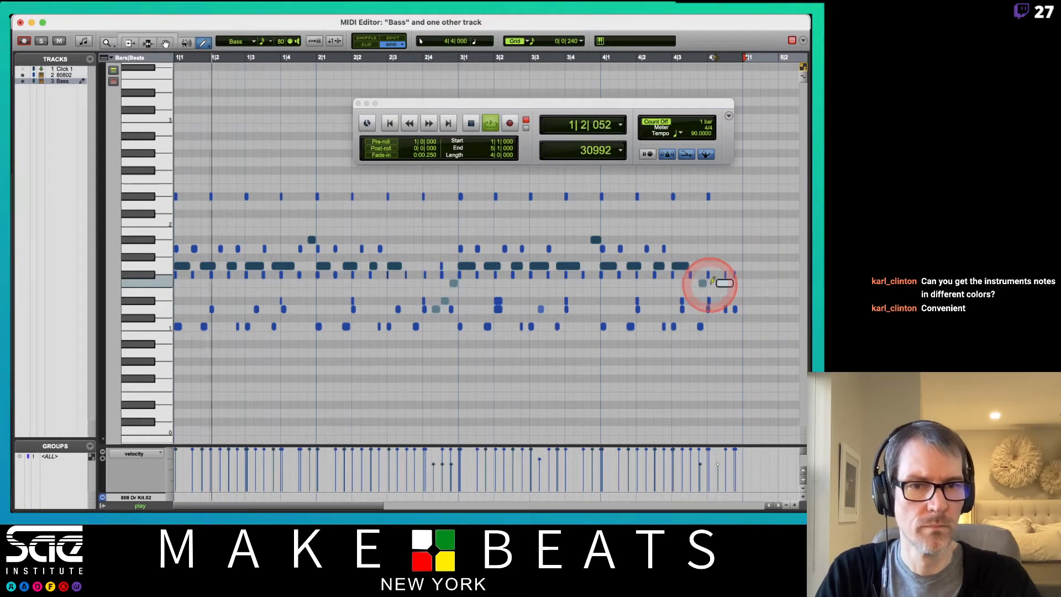
{"action": "left_click_drag", "start_coordinate": [727, 283], "coordinate": [738, 283]}
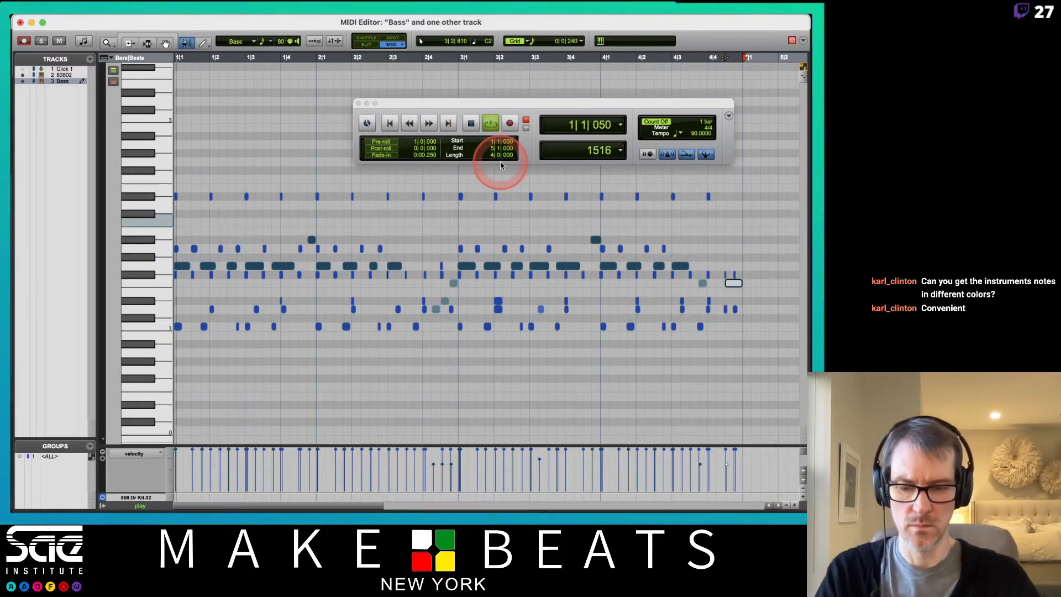
Switch to the Smart tool and audition individual bass notes in bars 3 and 4 while the loop plays.
{"action": "key", "text": "super+7"}
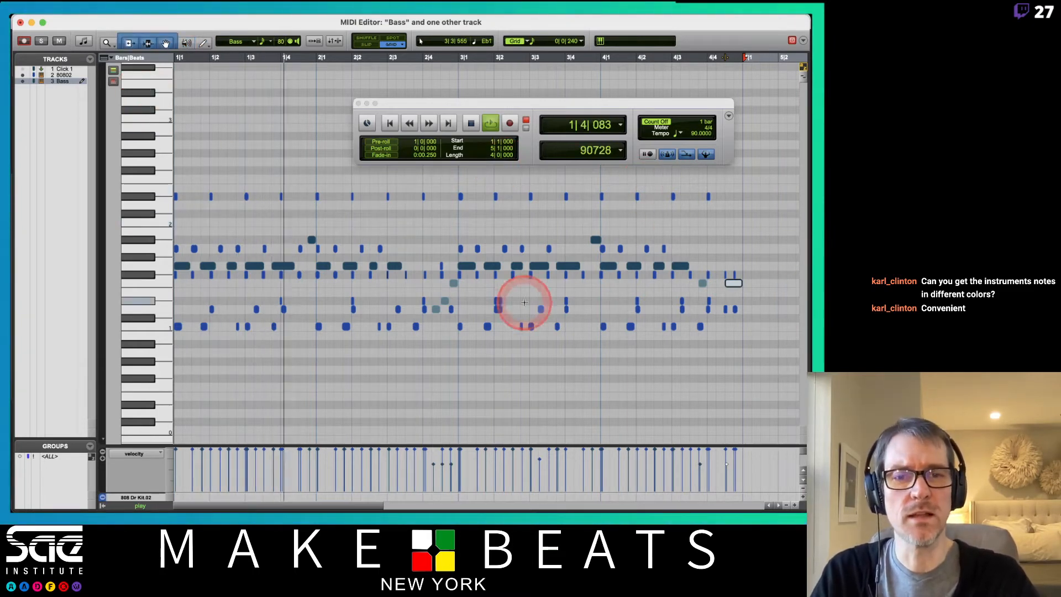
{"action": "left_click", "coordinate": [491, 266]}
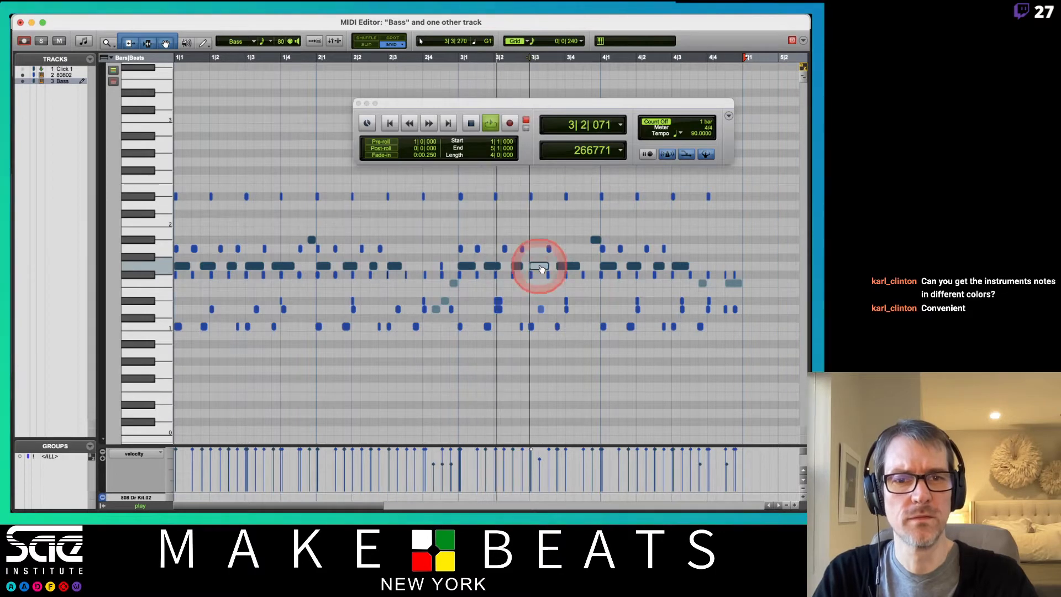
{"action": "left_click", "coordinate": [596, 240]}
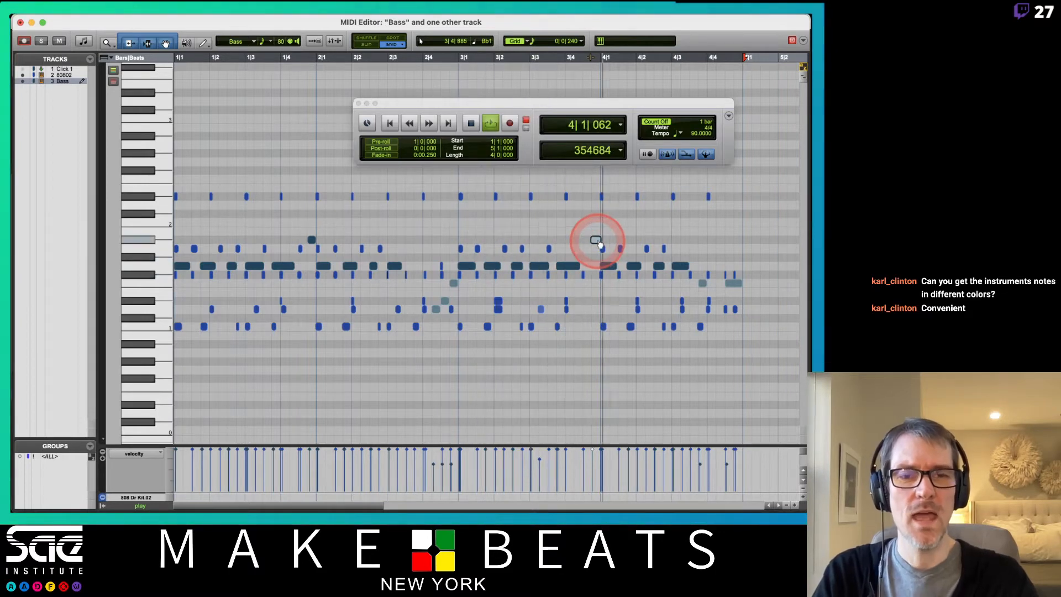
{"action": "left_click", "coordinate": [614, 272]}
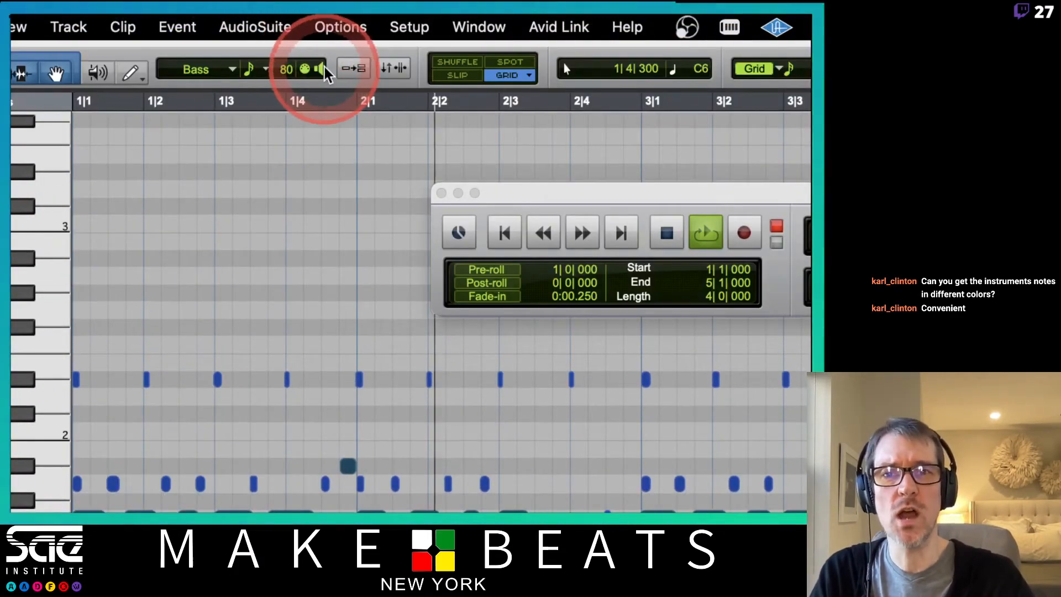
Stop playback and audition the Eb2, Db2 and Bb1 keys on the editor's piano keyboard.
{"action": "key", "text": "space"}
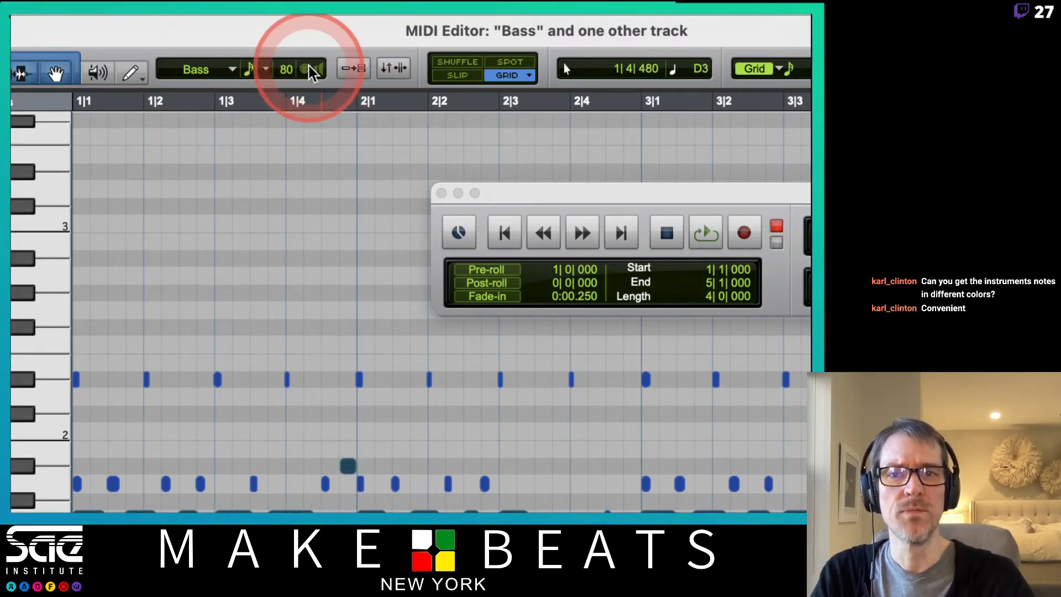
{"action": "left_click", "coordinate": [28, 383]}
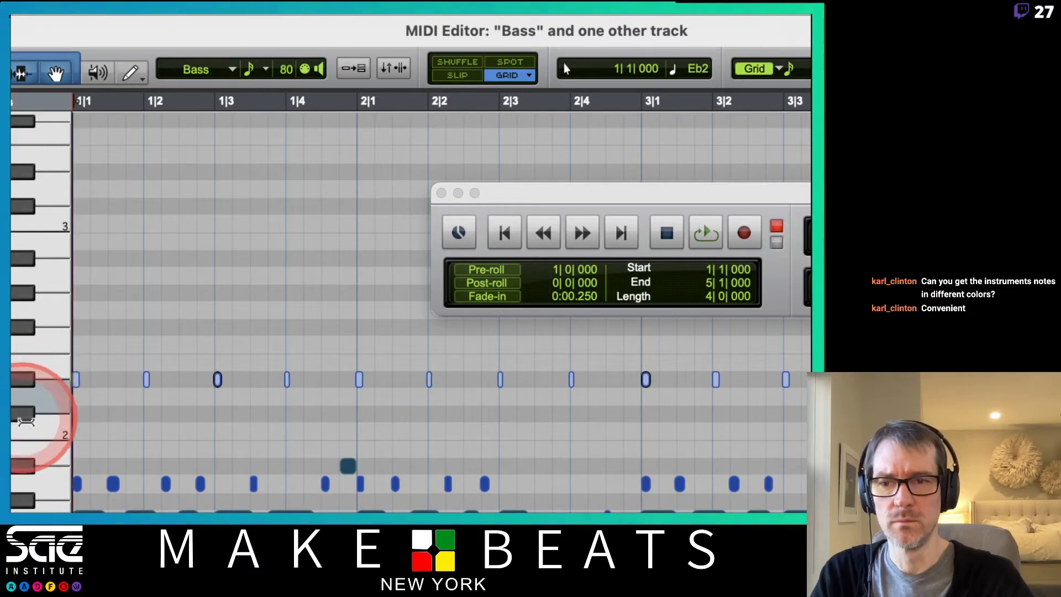
{"action": "left_click", "coordinate": [24, 415]}
{"action": "left_click", "coordinate": [33, 466]}
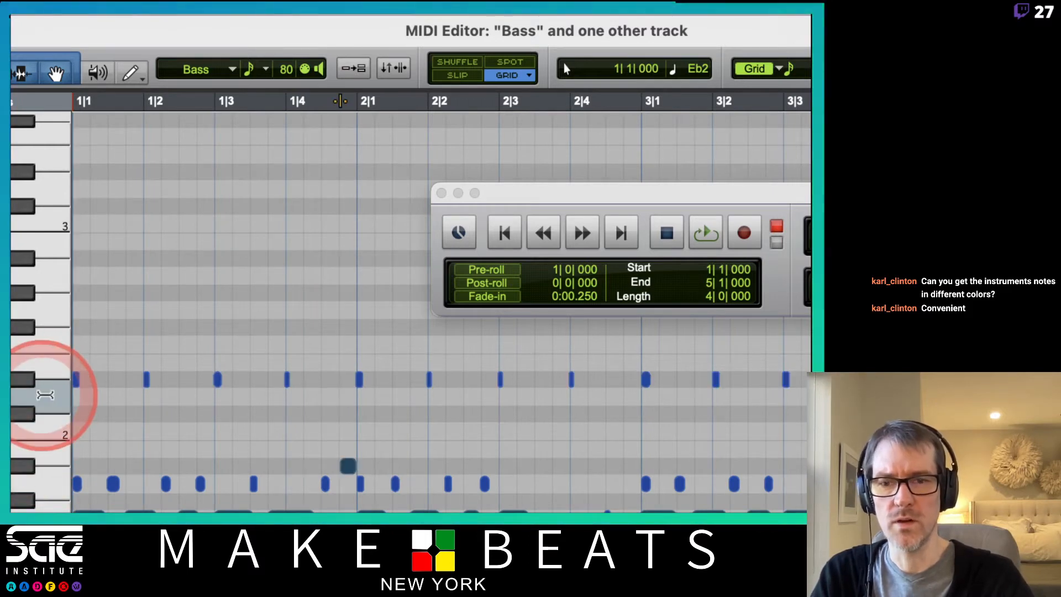
Audition the high bass note at the end of bar 1 and the first bass note of bar 2.
{"action": "left_click", "coordinate": [347, 466]}
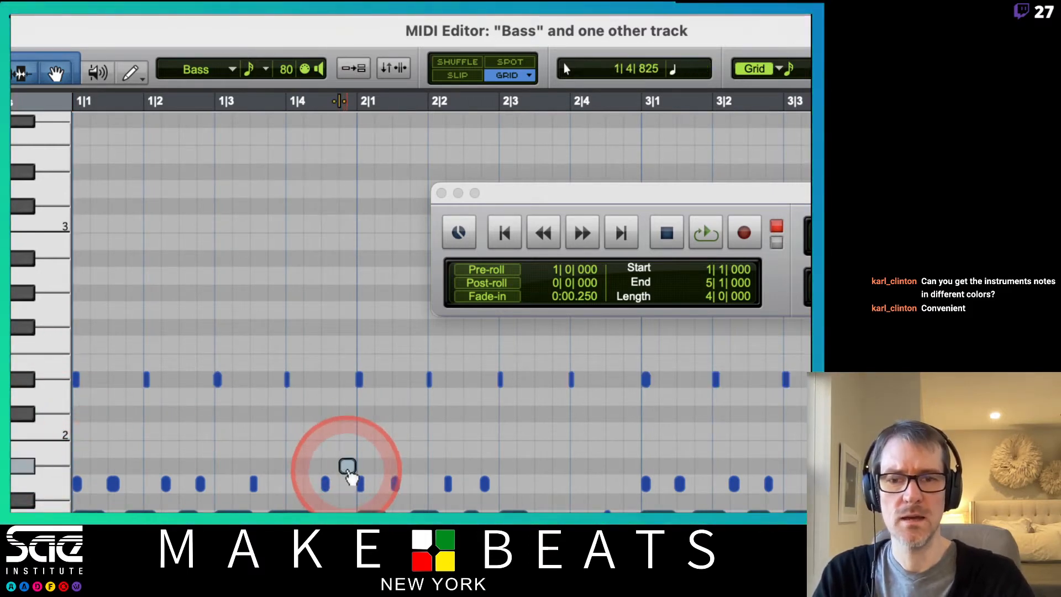
{"action": "scroll", "coordinate": [350, 472], "scroll_direction": "down", "scroll_amount": 2}
{"action": "left_click", "coordinate": [399, 442]}
{"action": "left_click", "coordinate": [376, 470]}
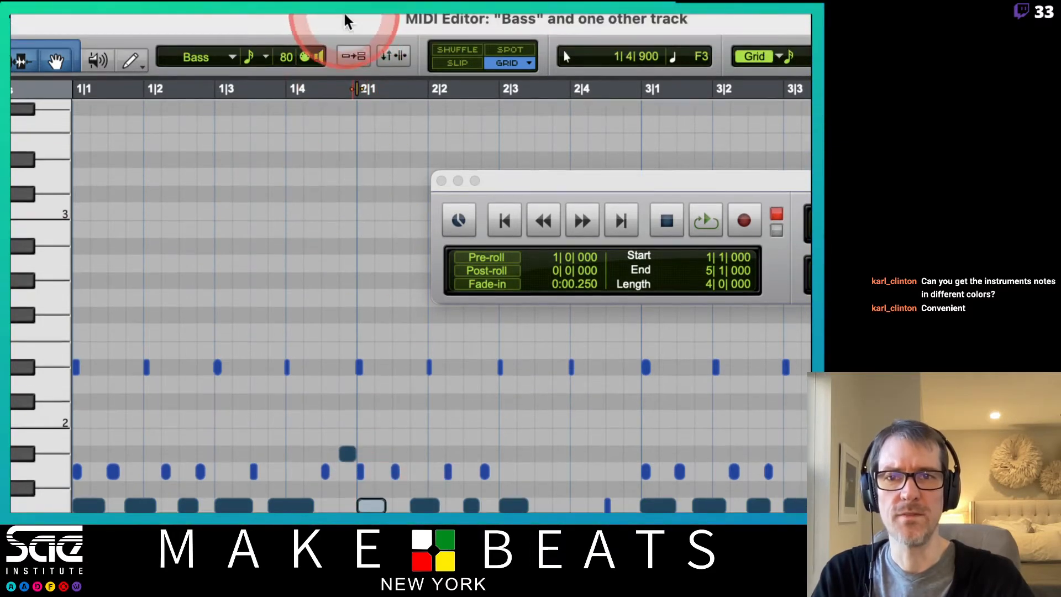
Turn off note audition in the MIDI Editor and select the G#2 drum notes from the piano keyboard.
{"action": "left_click", "coordinate": [315, 56]}
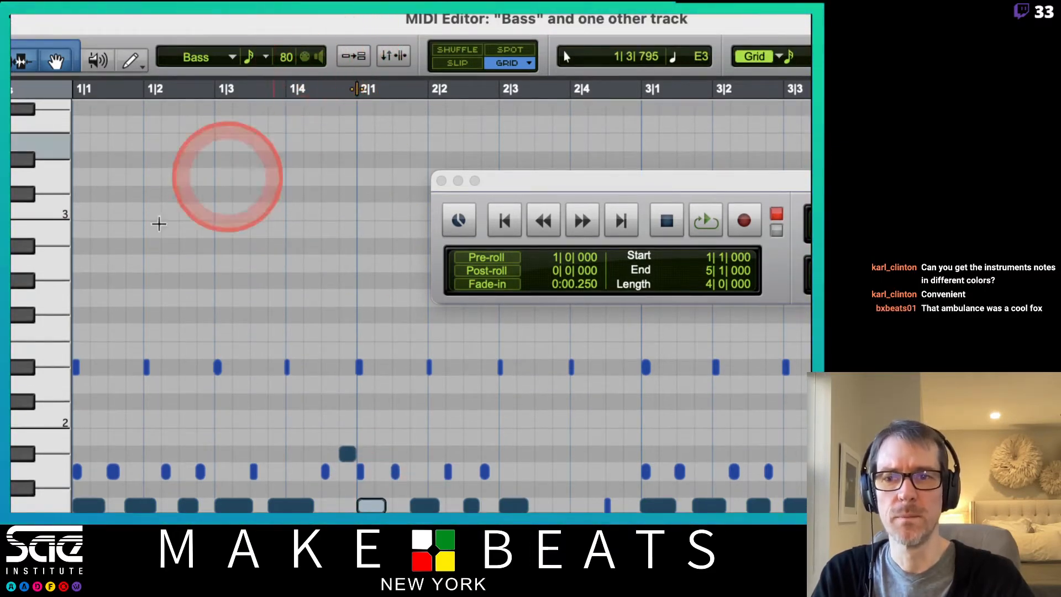
{"action": "left_click", "coordinate": [55, 350]}
{"action": "left_click", "coordinate": [52, 382]}
{"action": "left_click", "coordinate": [37, 370]}
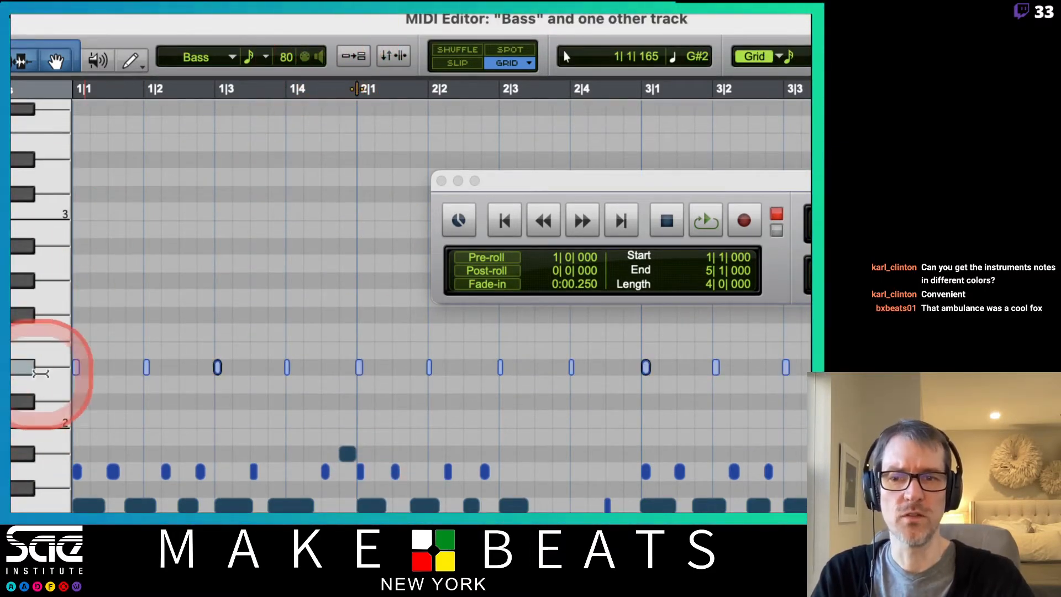
{"action": "left_click", "coordinate": [52, 438]}
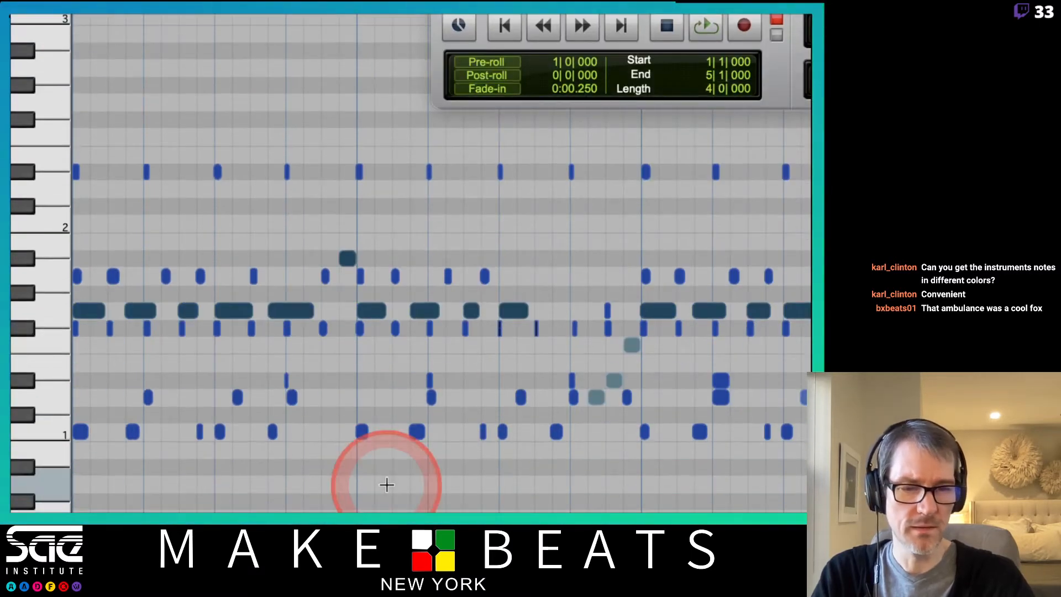
{"action": "left_click_drag", "start_coordinate": [363, 318], "coordinate": [431, 311]}
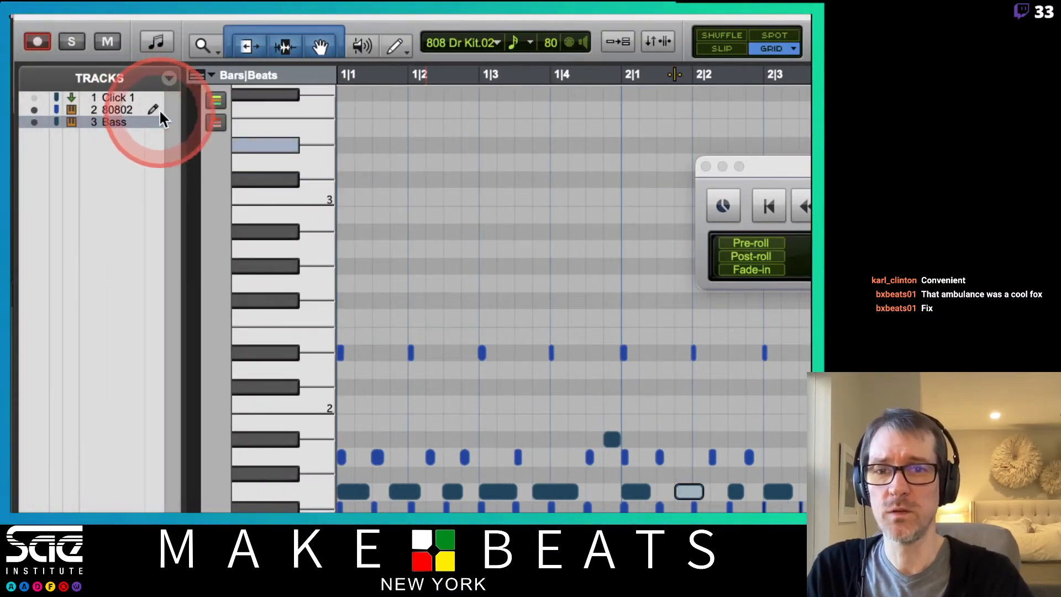
Make the 80802 drum track the active editing target and select all of its G#2 notes.
{"action": "left_click", "coordinate": [130, 108]}
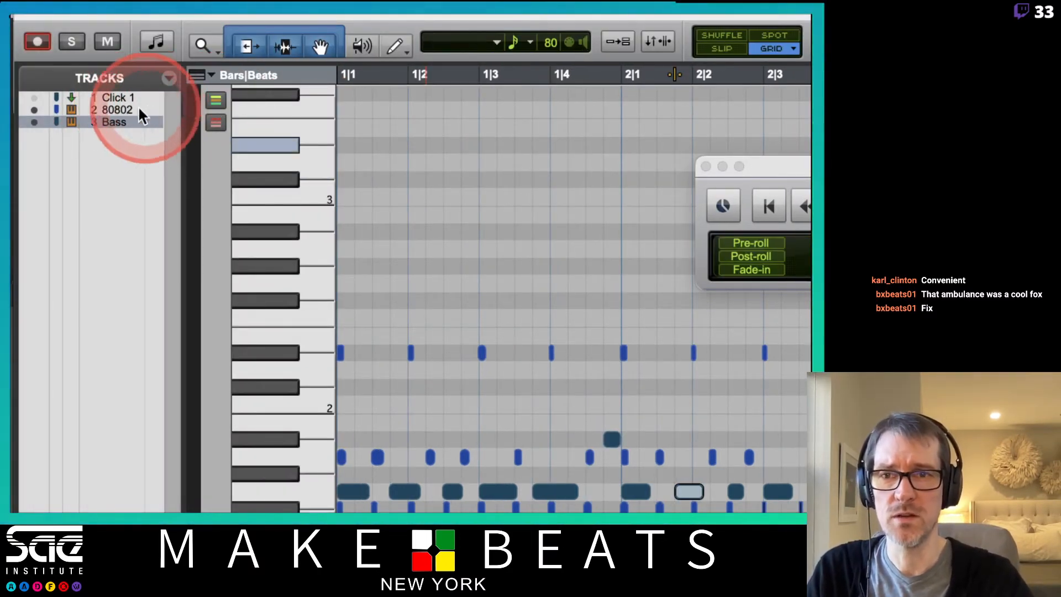
{"action": "left_click", "coordinate": [154, 111]}
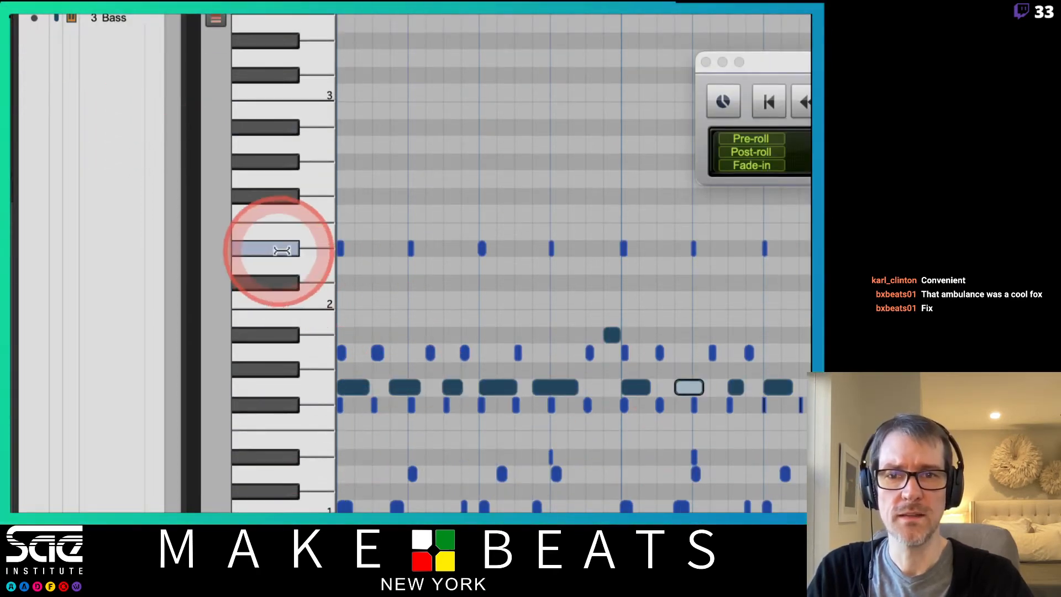
{"action": "left_click", "coordinate": [282, 250]}
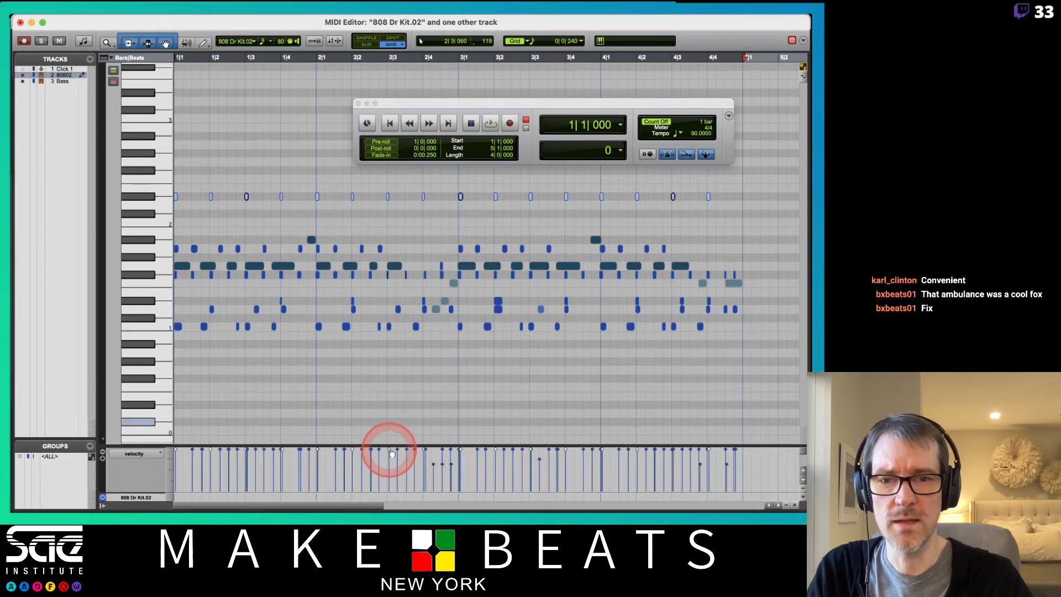
Try adjusting the selected G#2 notes' velocities and turn off note audition for the drum track.
{"action": "mouse_move", "coordinate": [391, 453]}
{"action": "left_mouse_down"}
{"action": "mouse_move", "coordinate": [391, 486]}
{"action": "mouse_move", "coordinate": [402, 459]}
{"action": "mouse_move", "coordinate": [391, 435]}
{"action": "left_mouse_up"}
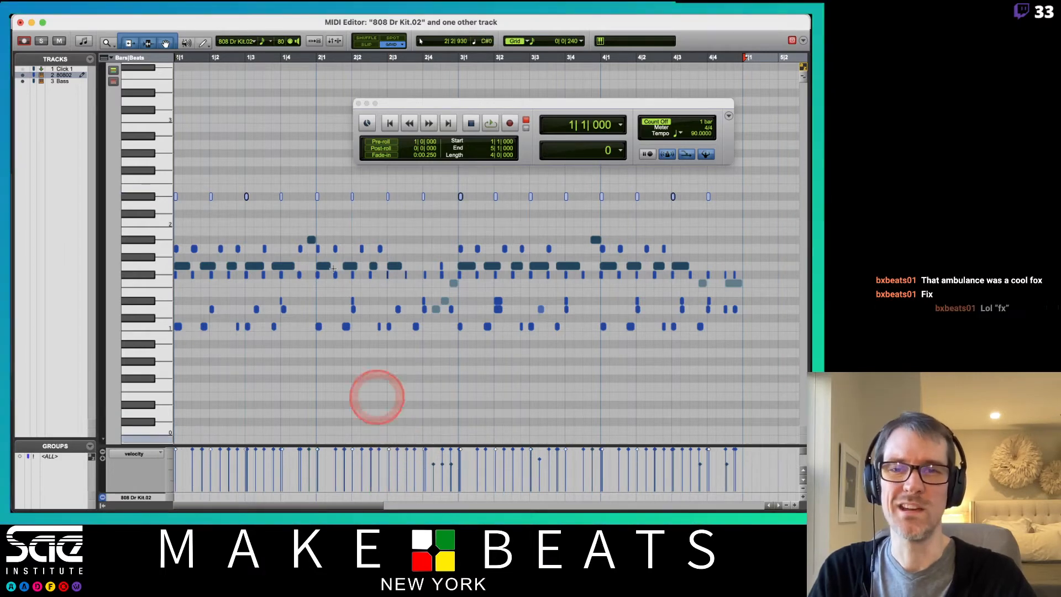
{"action": "left_click", "coordinate": [289, 43]}
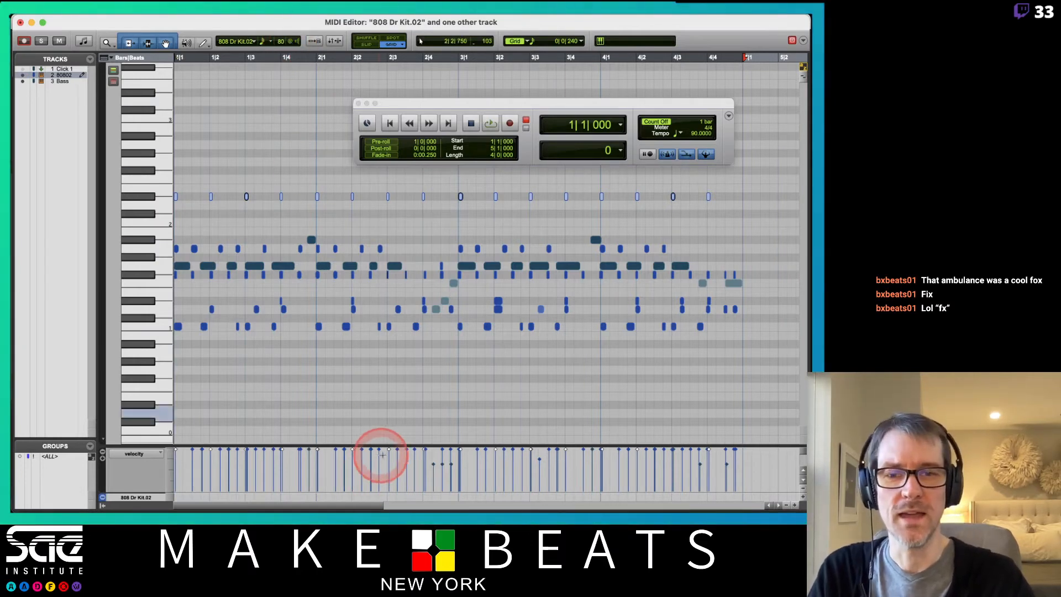
{"action": "left_click_drag", "start_coordinate": [391, 450], "coordinate": [391, 459]}
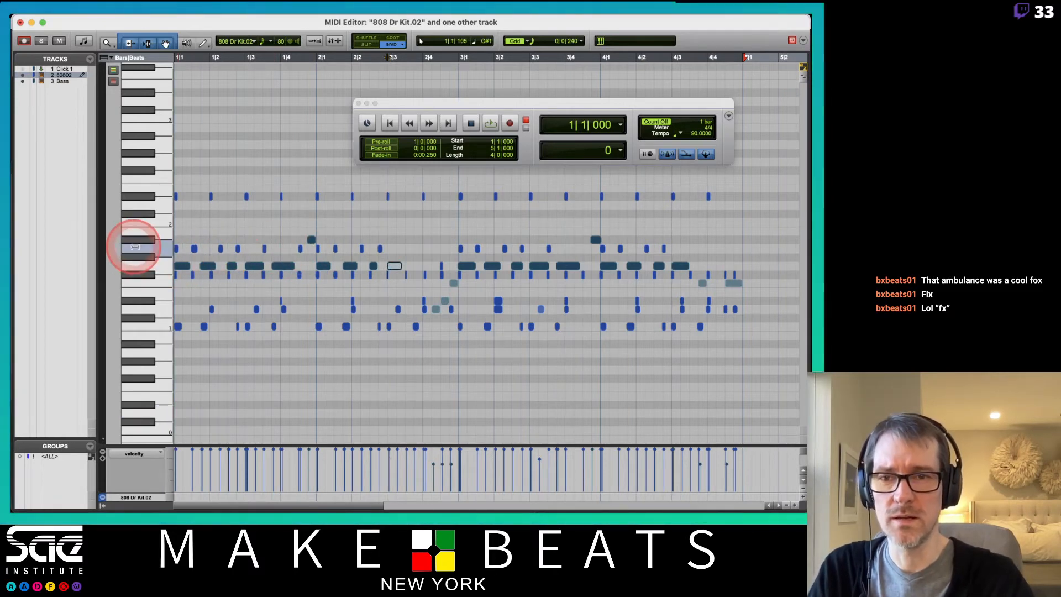
Reselect all G#2 drum notes and lower their velocities together, adjusting them during loop playback.
{"action": "left_click", "coordinate": [137, 197]}
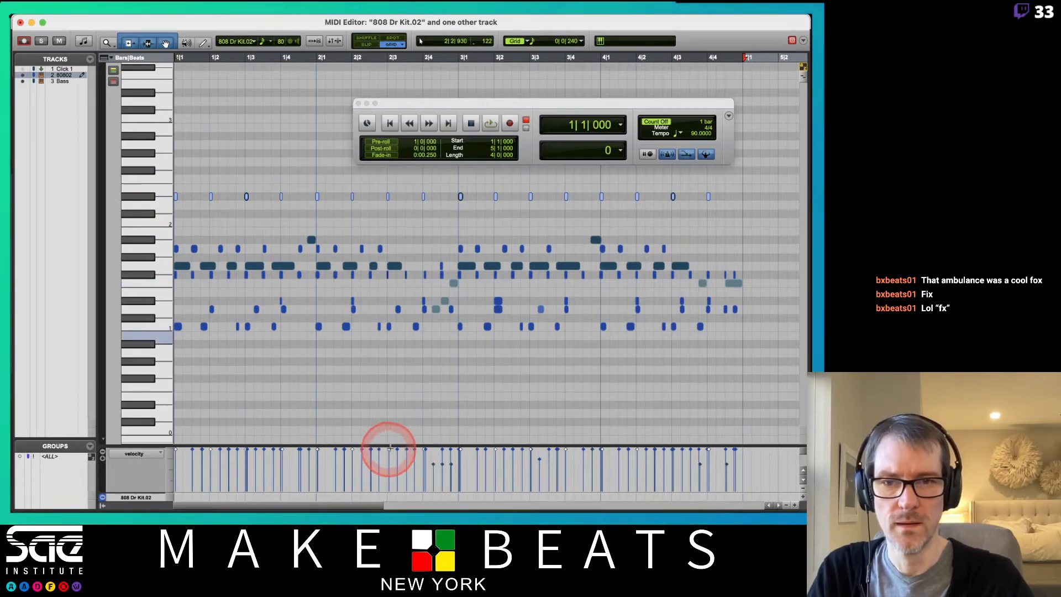
{"action": "left_click_drag", "start_coordinate": [391, 452], "coordinate": [393, 459]}
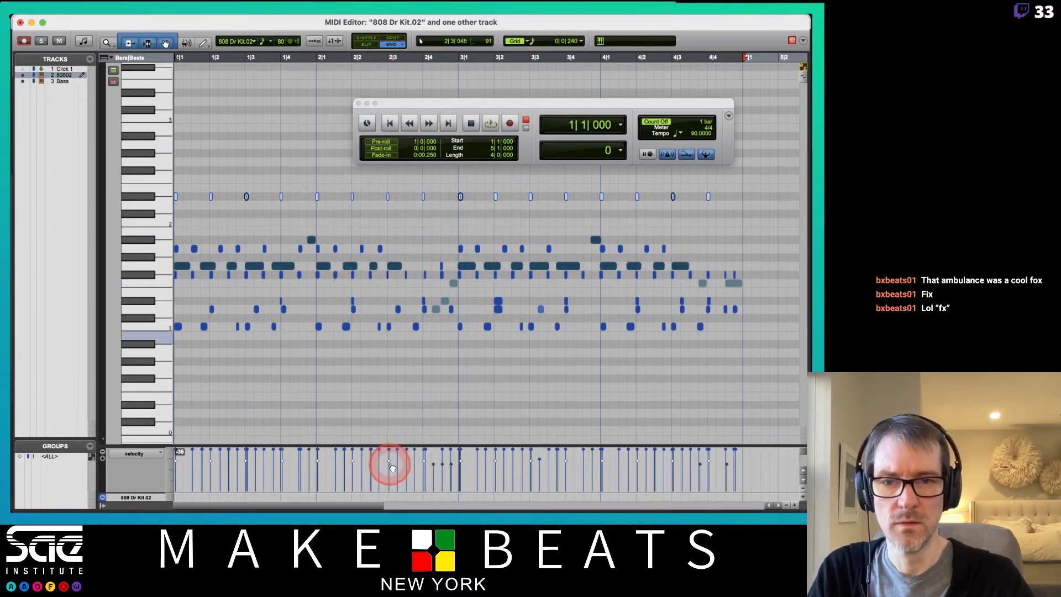
{"action": "key", "text": "space"}
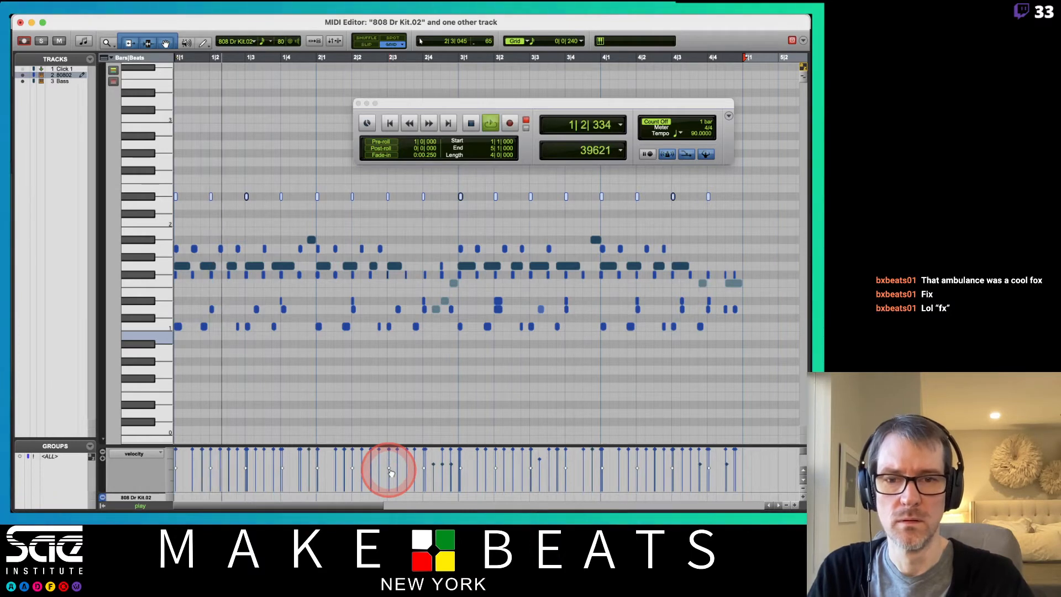
{"action": "left_click_drag", "start_coordinate": [389, 470], "coordinate": [391, 465]}
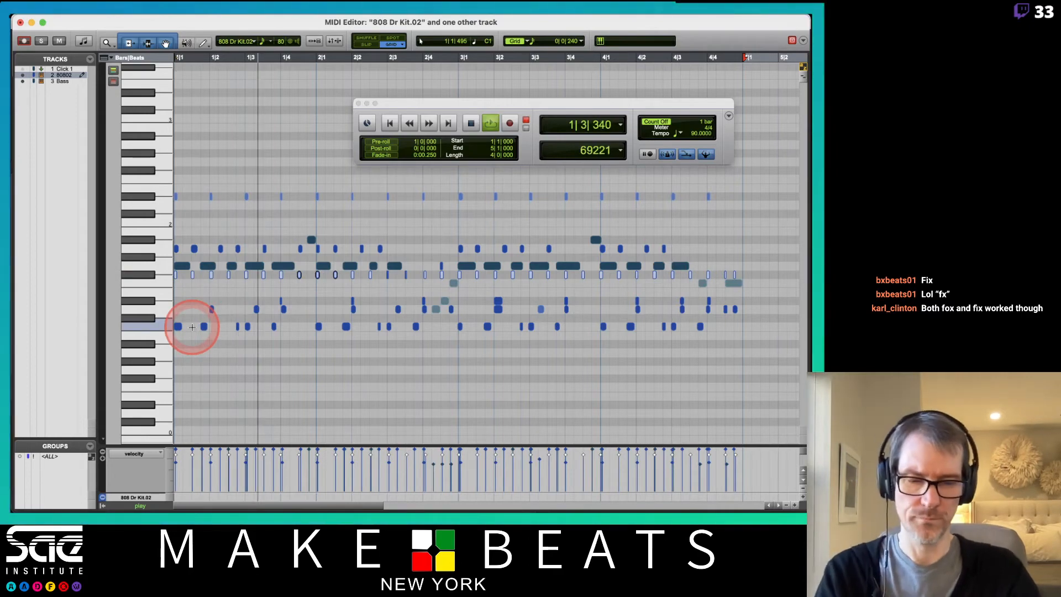
In the Mix window, lower the Bass track's volume fader to -3.3 dB and close the floating transport.
{"action": "key", "text": "ctrl+equal"}
{"action": "key", "text": "ctrl+equal"}
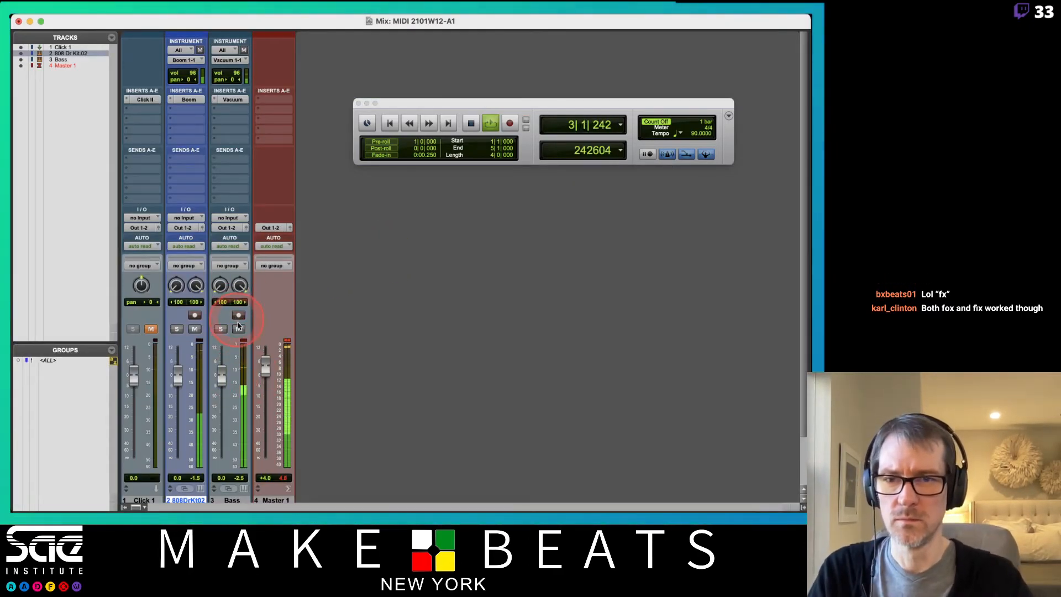
{"action": "left_click_drag", "start_coordinate": [228, 385], "coordinate": [226, 384]}
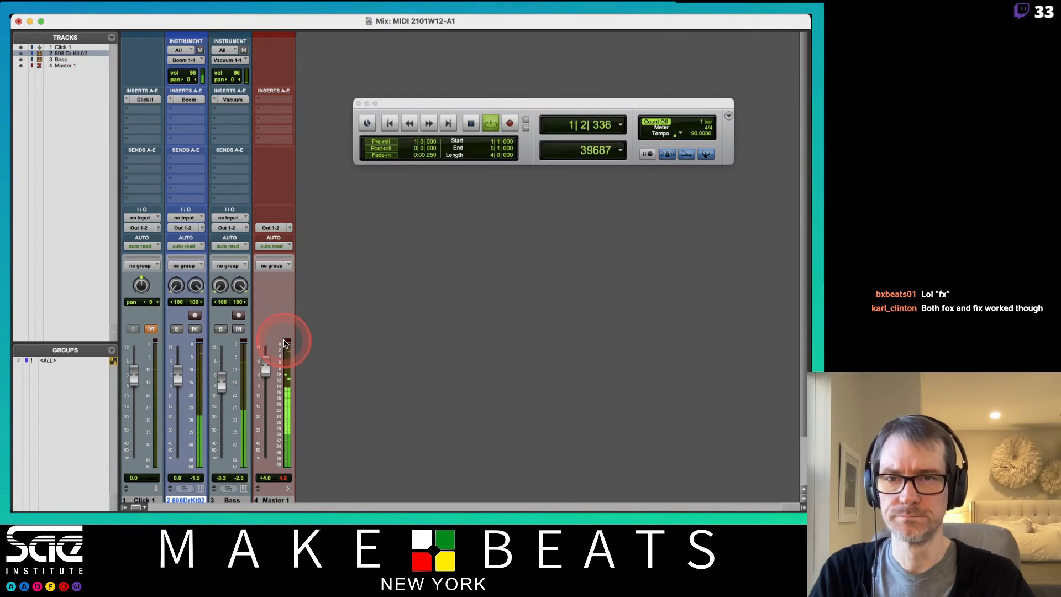
{"action": "left_click", "coordinate": [359, 104]}
Open the Bass track's Vacuum synth and set the low-pass filter's cutoff to 38% and envelope amount to +36%, adjusting its resonance.
{"action": "left_click", "coordinate": [233, 100]}
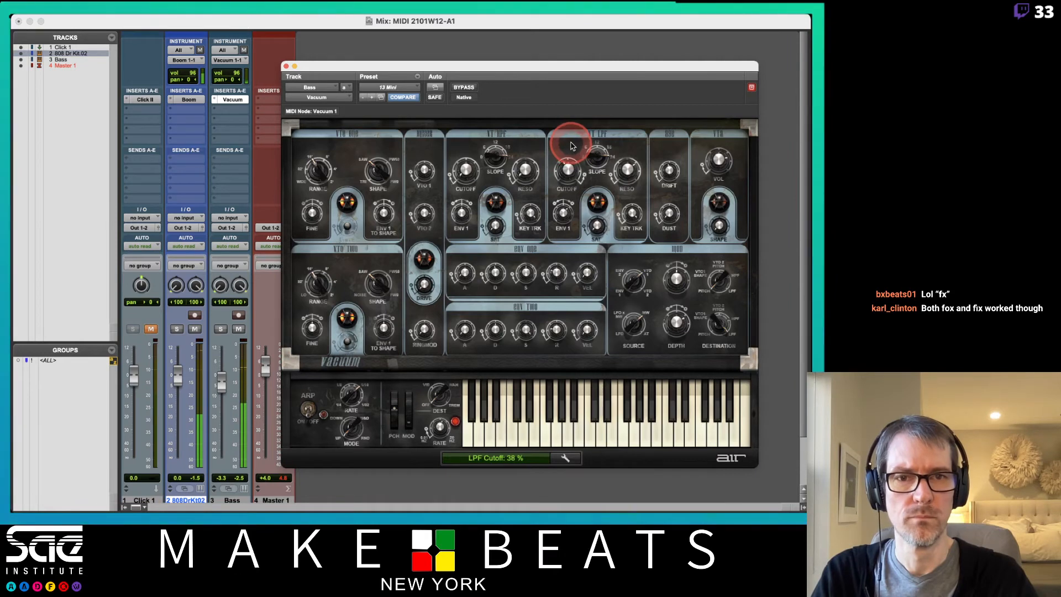
{"action": "left_click", "coordinate": [564, 216]}
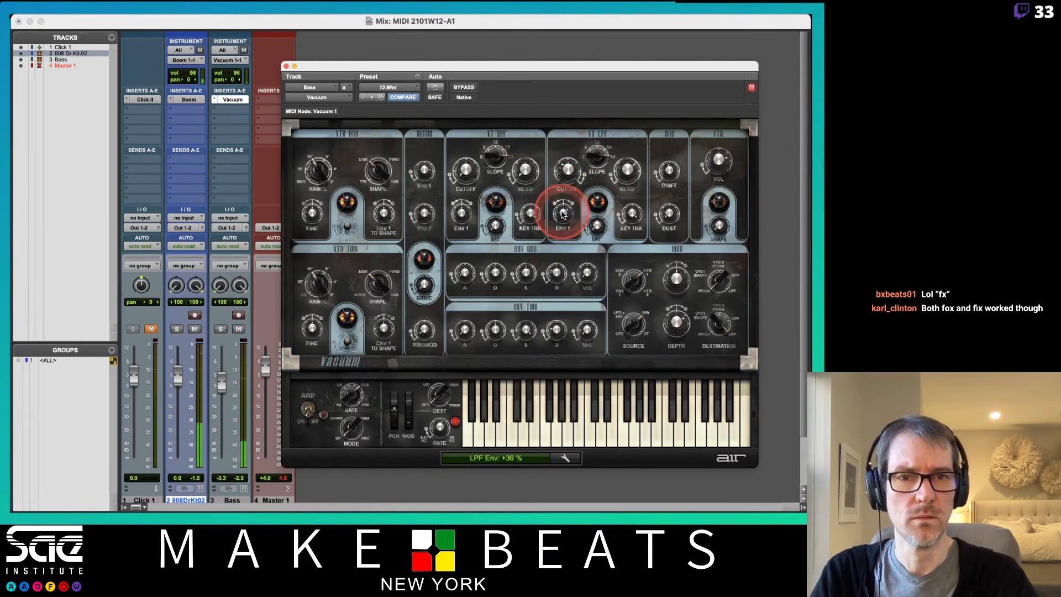
{"action": "left_click", "coordinate": [630, 175]}
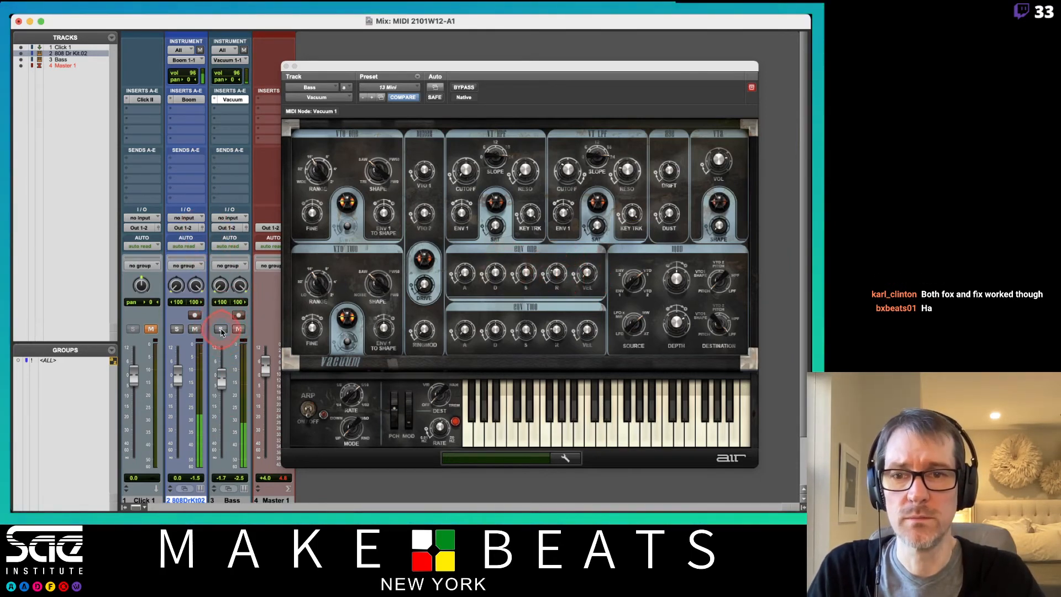
Set Vacuum's Env 1 sustain to 58%, lower the Env 2 sustain and set the Env 2 release to 305 ms.
{"action": "left_click", "coordinate": [523, 273]}
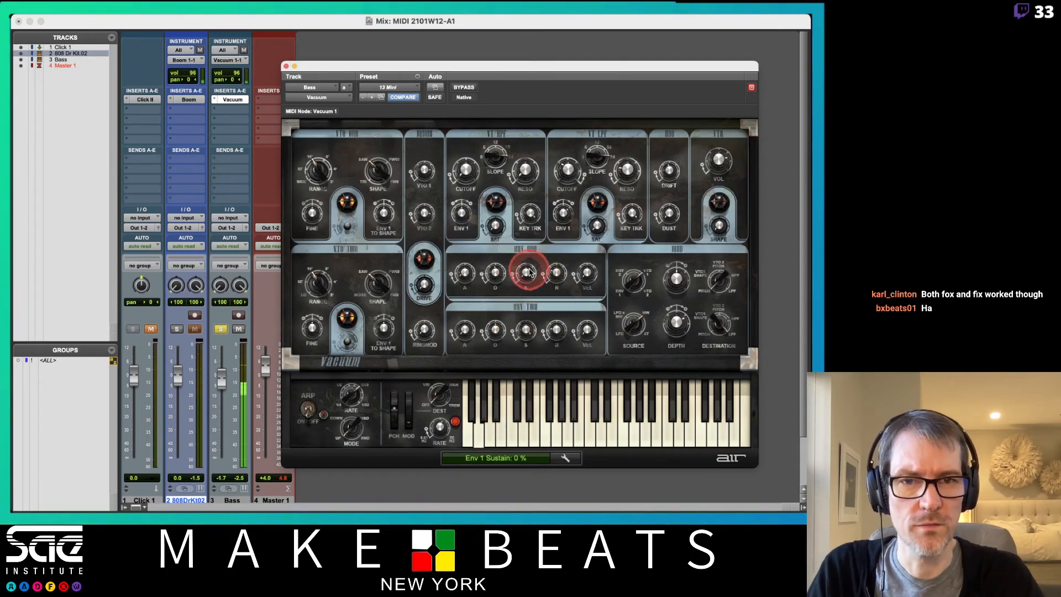
{"action": "left_click_drag", "start_coordinate": [523, 273], "coordinate": [527, 209]}
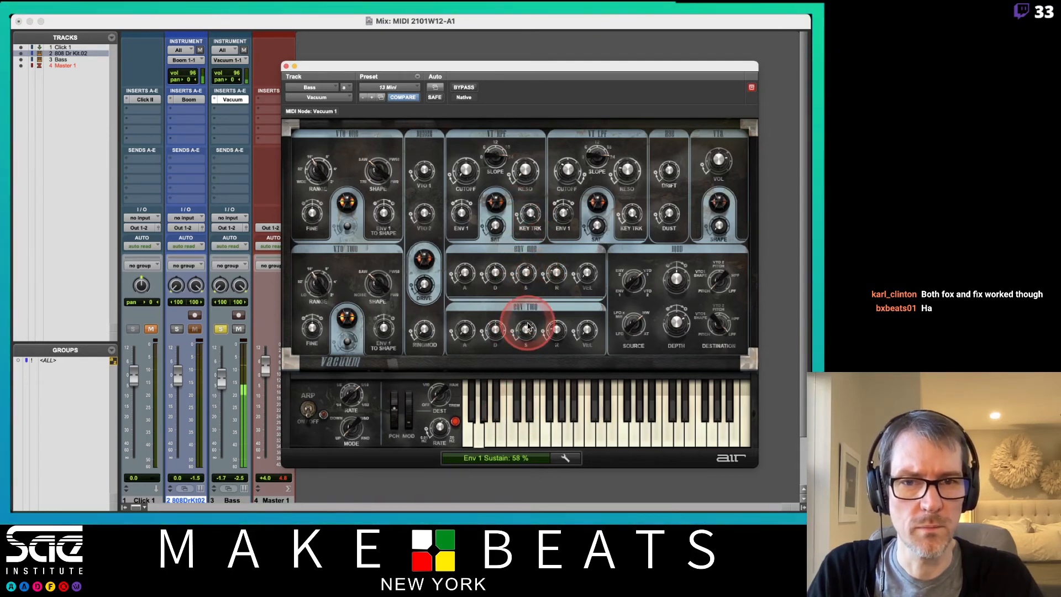
{"action": "left_click_drag", "start_coordinate": [527, 327], "coordinate": [526, 451]}
{"action": "left_click_drag", "start_coordinate": [556, 330], "coordinate": [554, 314]}
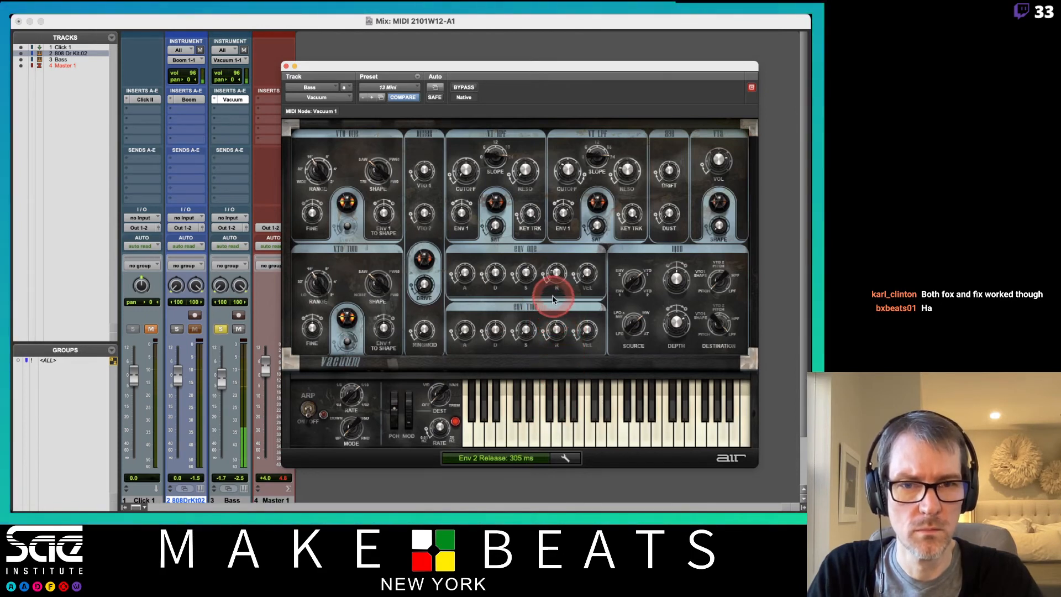
Set Vacuum's Env 2 decay to 592 ms and fine-tune the Env 2 release.
{"action": "mouse_move", "coordinate": [495, 330]}
{"action": "left_mouse_down"}
{"action": "mouse_move", "coordinate": [482, 325]}
{"action": "mouse_move", "coordinate": [497, 316]}
{"action": "left_mouse_up"}
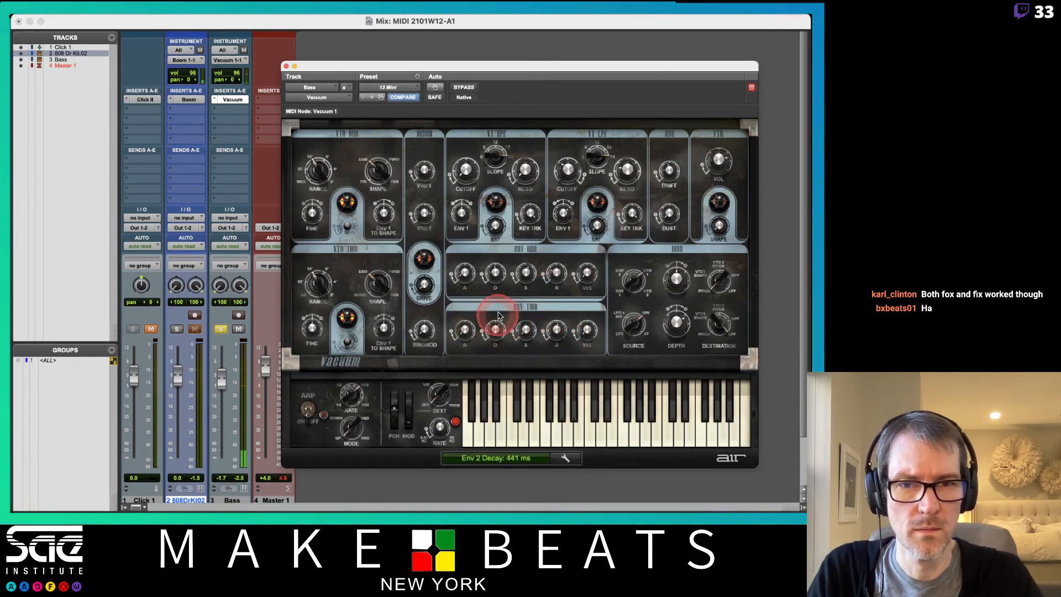
{"action": "left_click", "coordinate": [556, 329]}
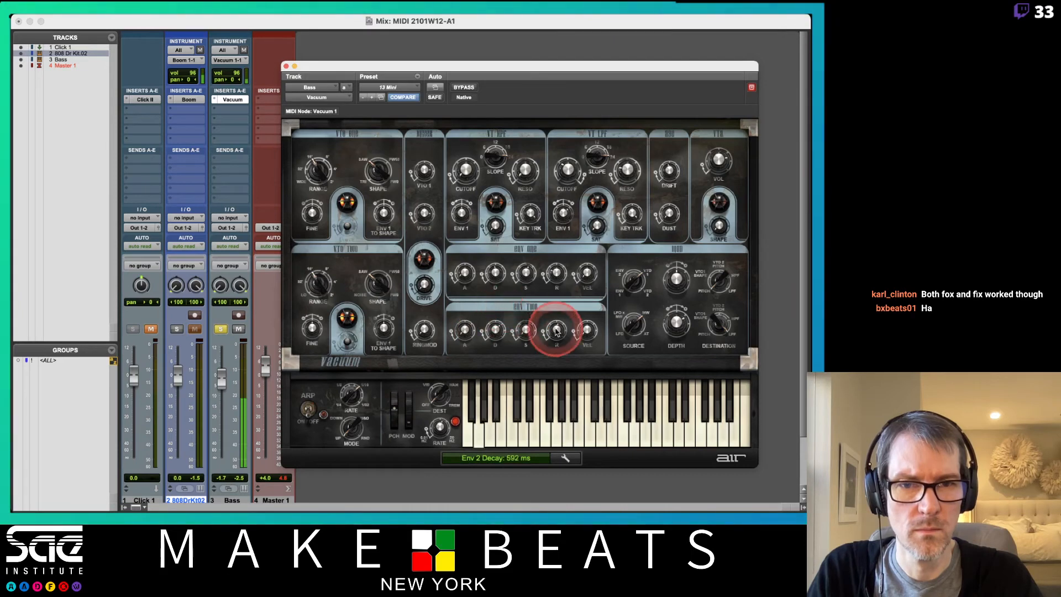
{"action": "mouse_move", "coordinate": [560, 330]}
{"action": "left_mouse_down"}
{"action": "mouse_move", "coordinate": [554, 321]}
{"action": "mouse_move", "coordinate": [493, 323]}
{"action": "mouse_move", "coordinate": [555, 325]}
{"action": "left_mouse_up"}
{"action": "left_click", "coordinate": [556, 330]}
Set the low-pass filter's envelope amount to +62% and shorten Env 1 decay to 12.4 ms, adjusting its release and attack.
{"action": "left_click", "coordinate": [563, 214]}
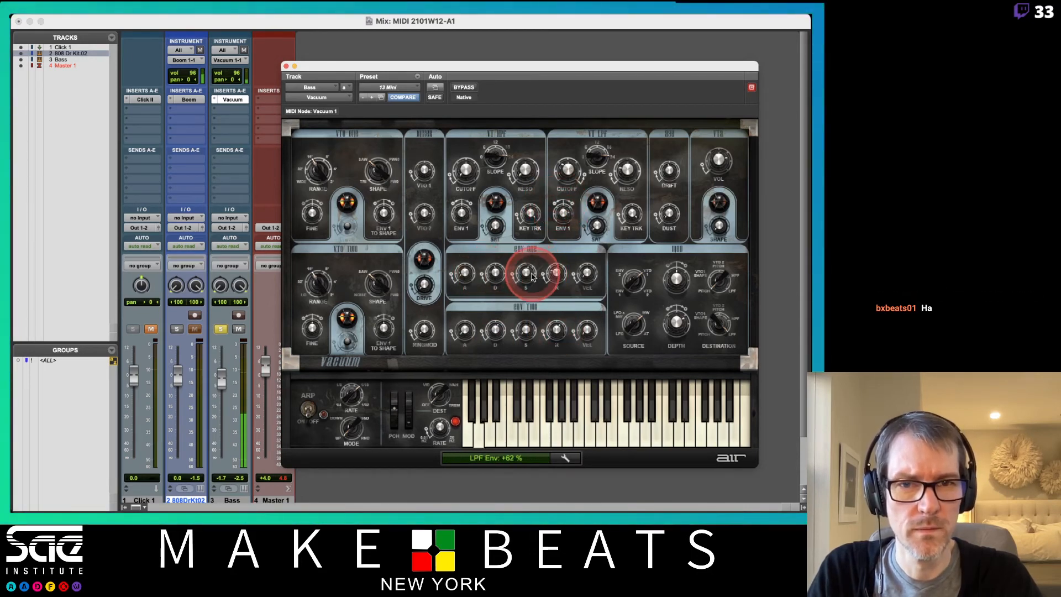
{"action": "left_click_drag", "start_coordinate": [493, 273], "coordinate": [495, 295]}
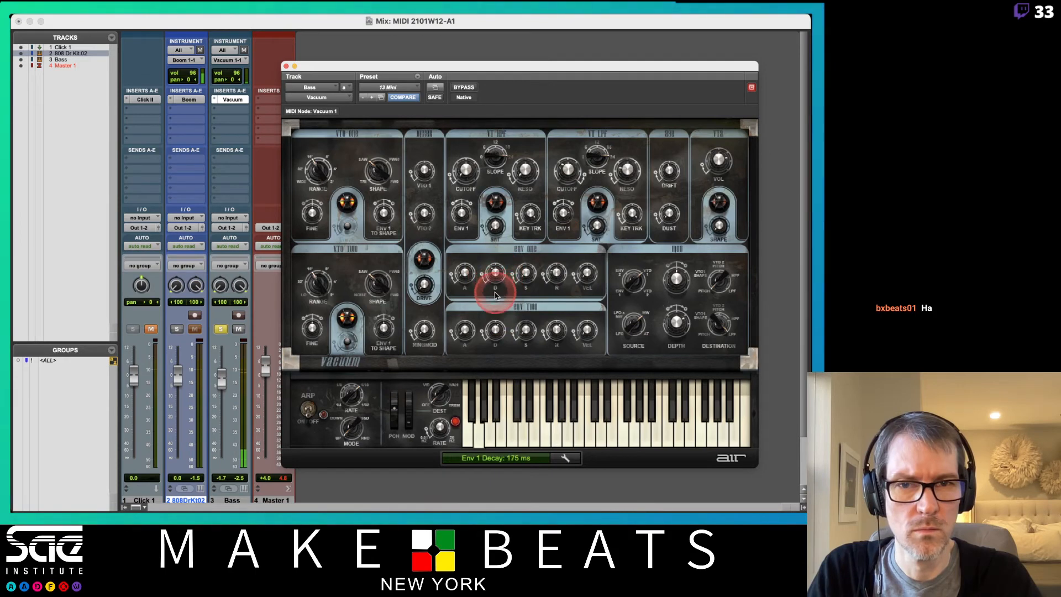
{"action": "left_click_drag", "start_coordinate": [556, 270], "coordinate": [497, 280]}
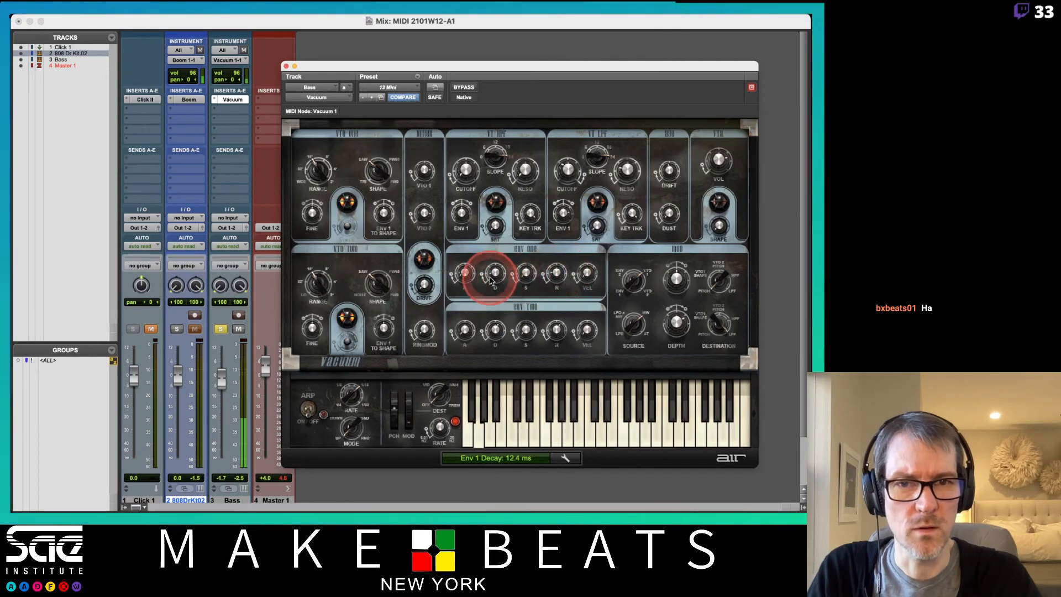
{"action": "left_click", "coordinate": [462, 268]}
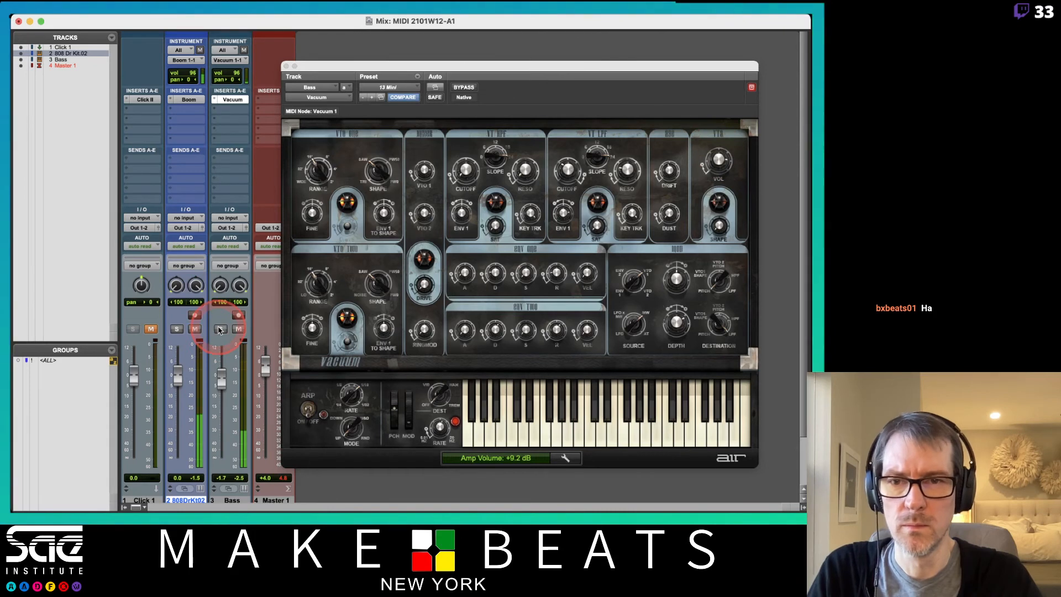
Open Boom on the 808 drum kit track and try the Urban 1 and Urban 2 kick sounds.
{"action": "left_click_drag", "start_coordinate": [320, 65], "coordinate": [380, 43]}
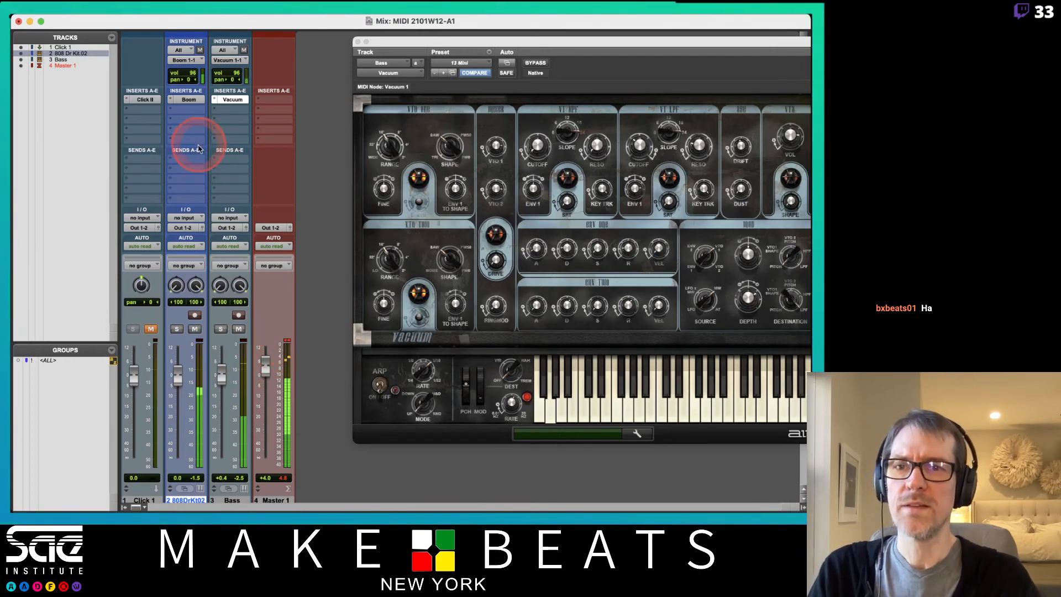
{"action": "left_click", "coordinate": [188, 99]}
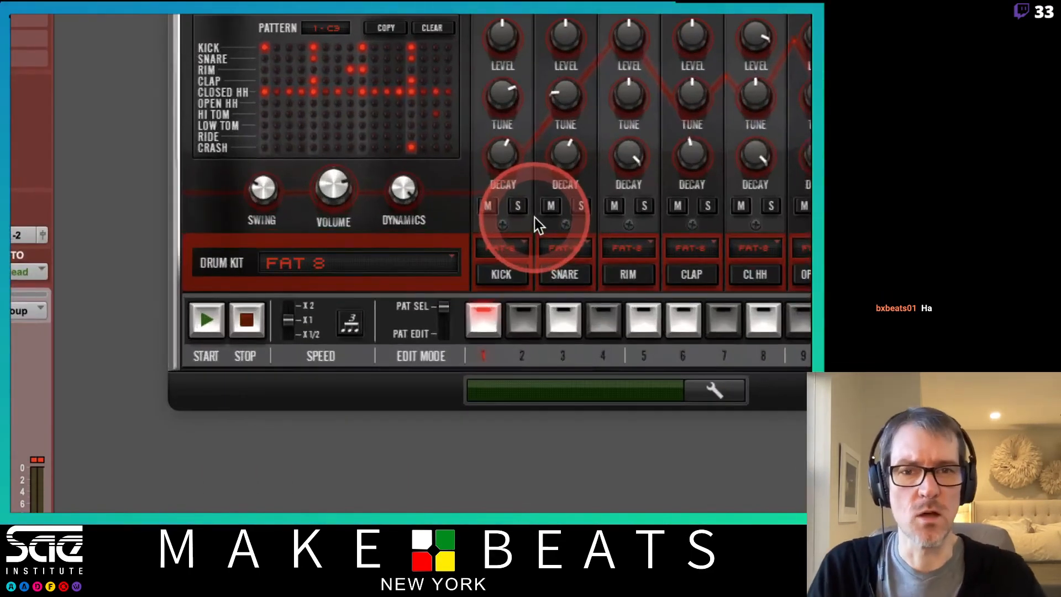
{"action": "left_click", "coordinate": [512, 245]}
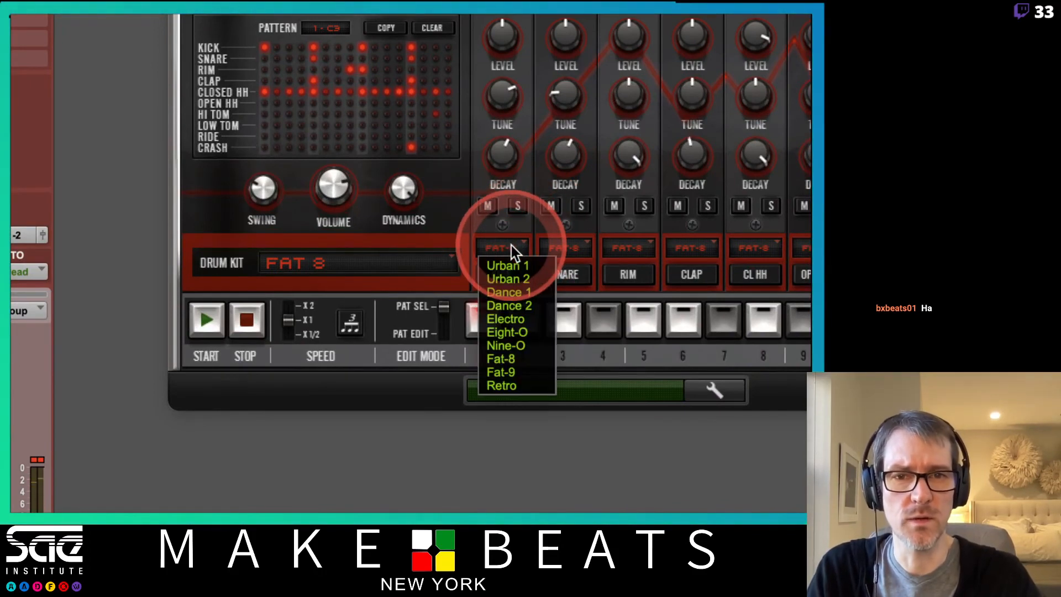
{"action": "left_click", "coordinate": [516, 260]}
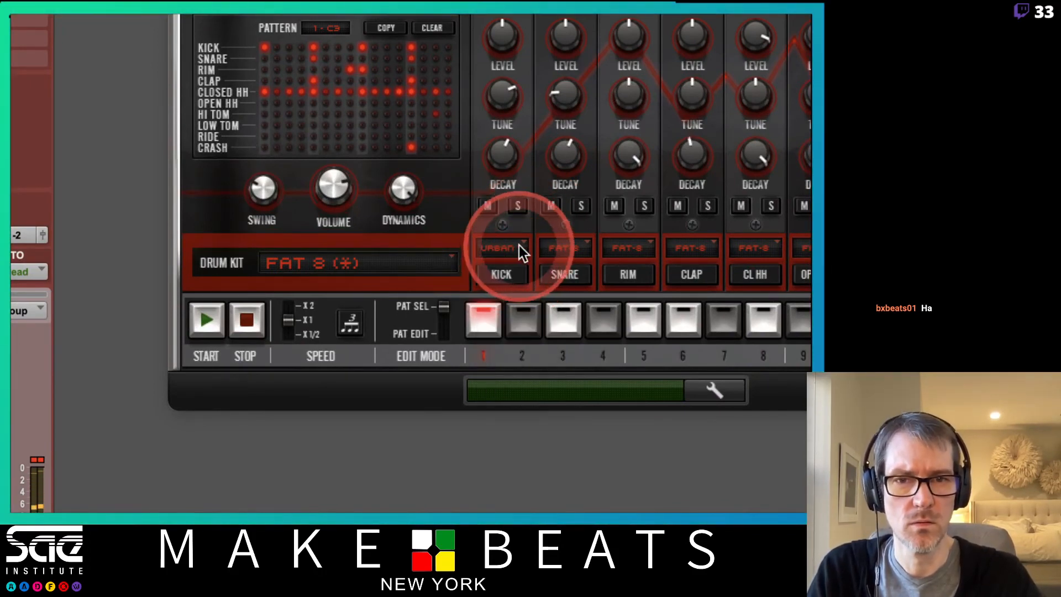
{"action": "left_click", "coordinate": [519, 245]}
{"action": "left_click", "coordinate": [519, 273]}
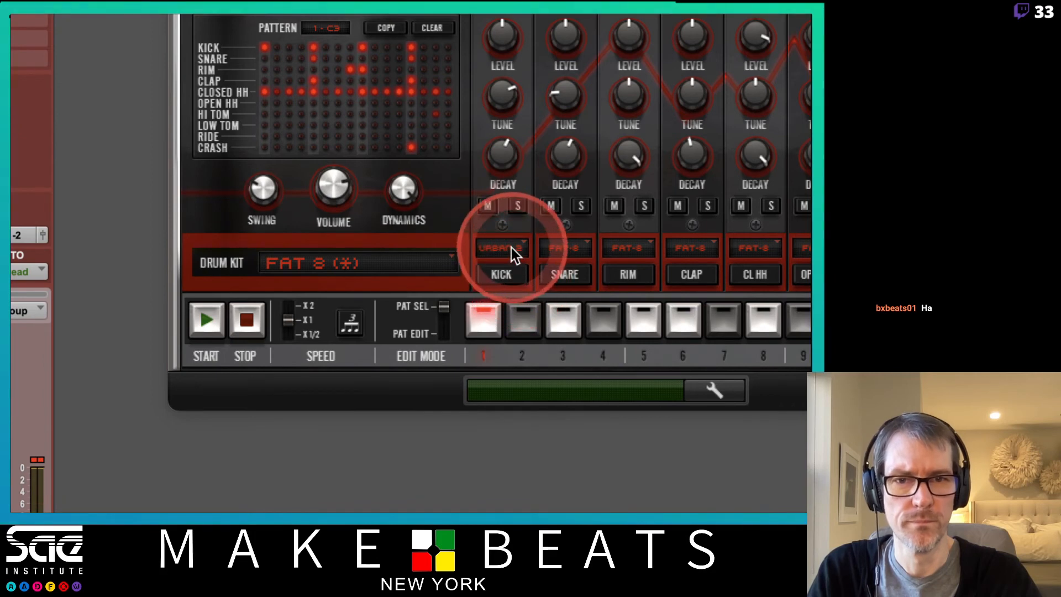
Audition the Dance 1, Dance 2 and Electro sounds on Boom's kick channel.
{"action": "left_click", "coordinate": [512, 247]}
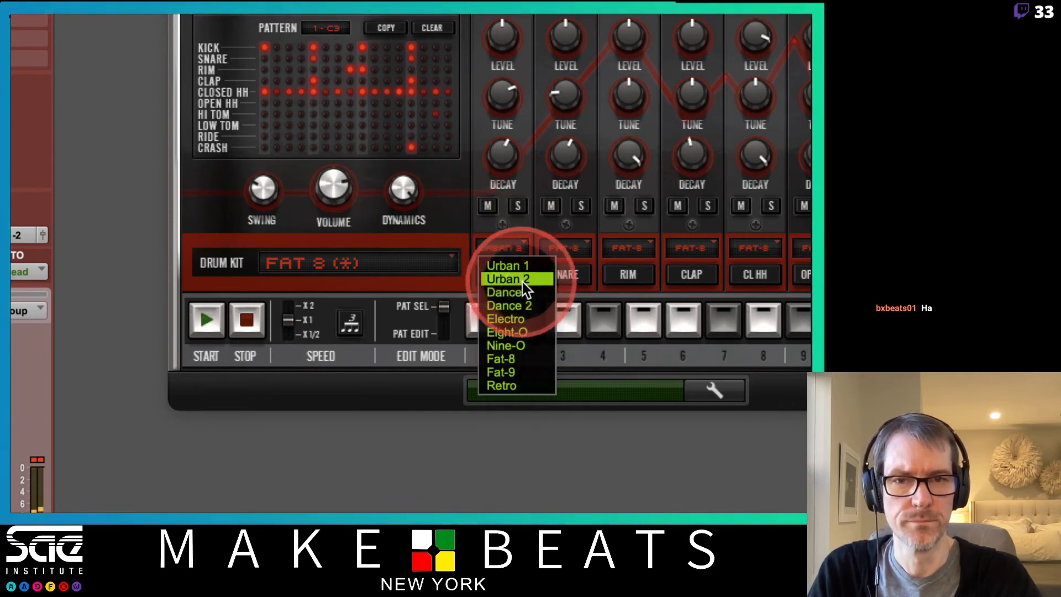
{"action": "left_click", "coordinate": [523, 290]}
{"action": "left_click", "coordinate": [509, 247]}
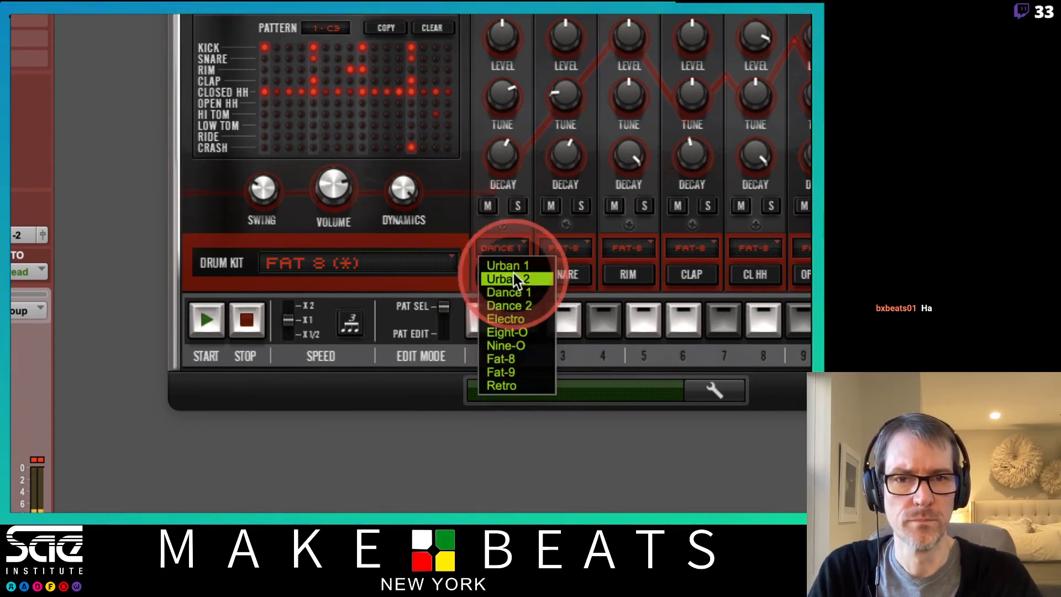
{"action": "left_click", "coordinate": [513, 302]}
{"action": "left_click", "coordinate": [505, 248]}
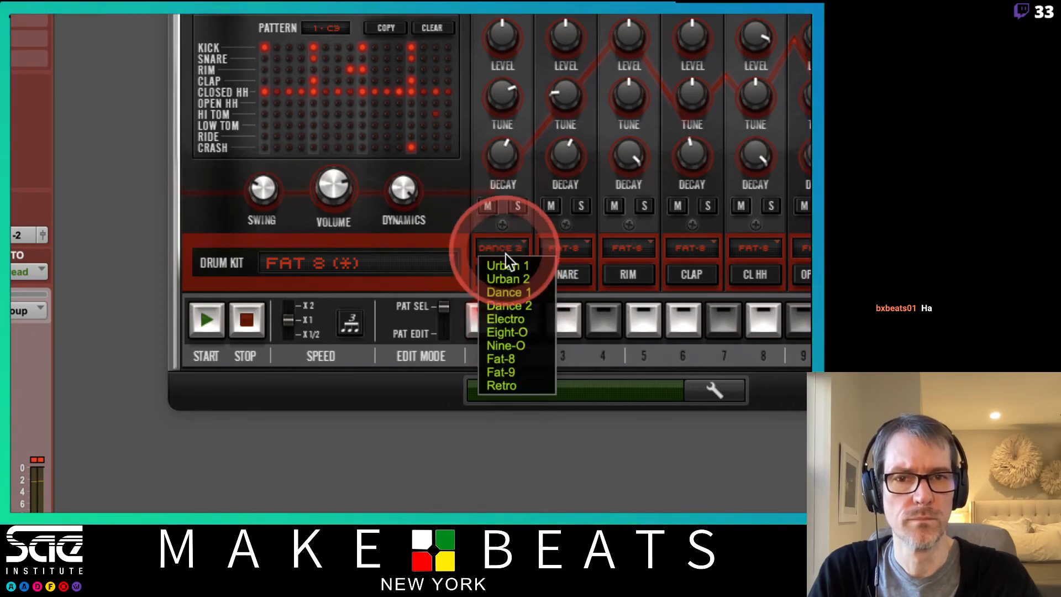
{"action": "left_click", "coordinate": [518, 320]}
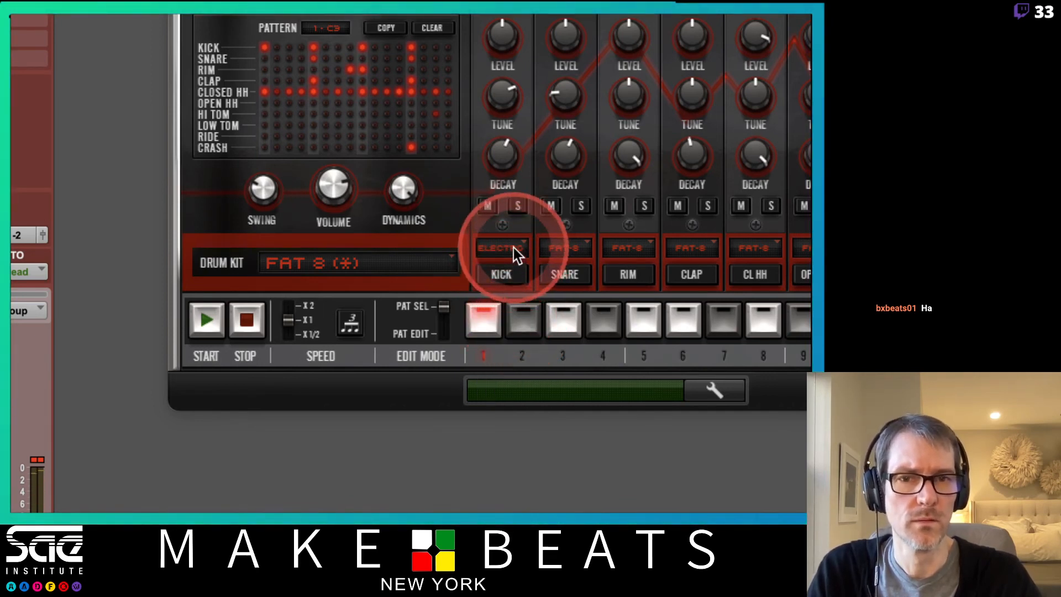
Audition the Nine-O, Fat-9 and Retro sounds on Boom's kick channel.
{"action": "left_click", "coordinate": [512, 247]}
{"action": "left_click", "coordinate": [521, 344]}
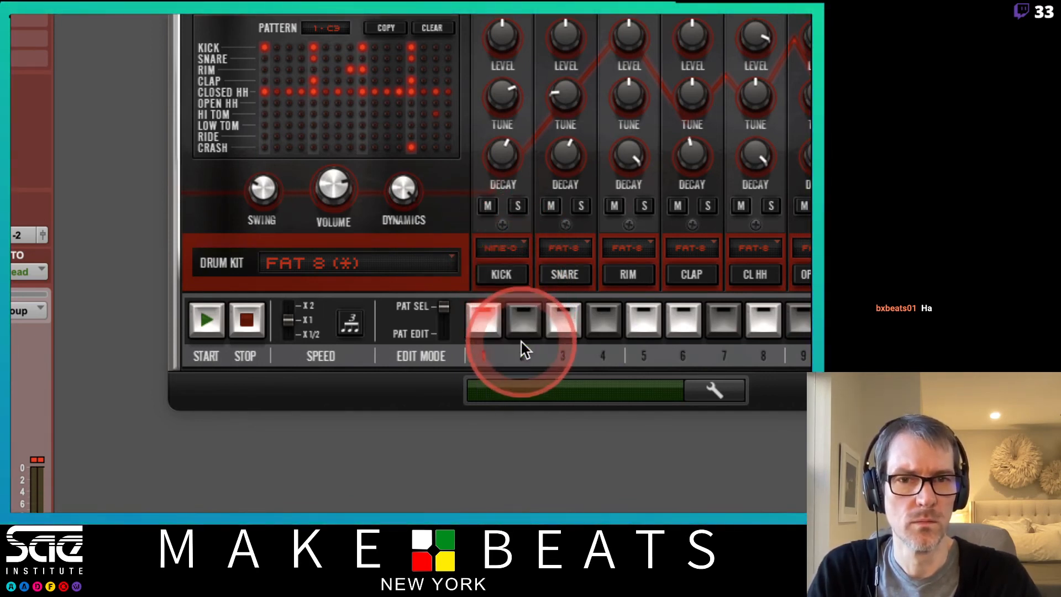
{"action": "left_click", "coordinate": [512, 246]}
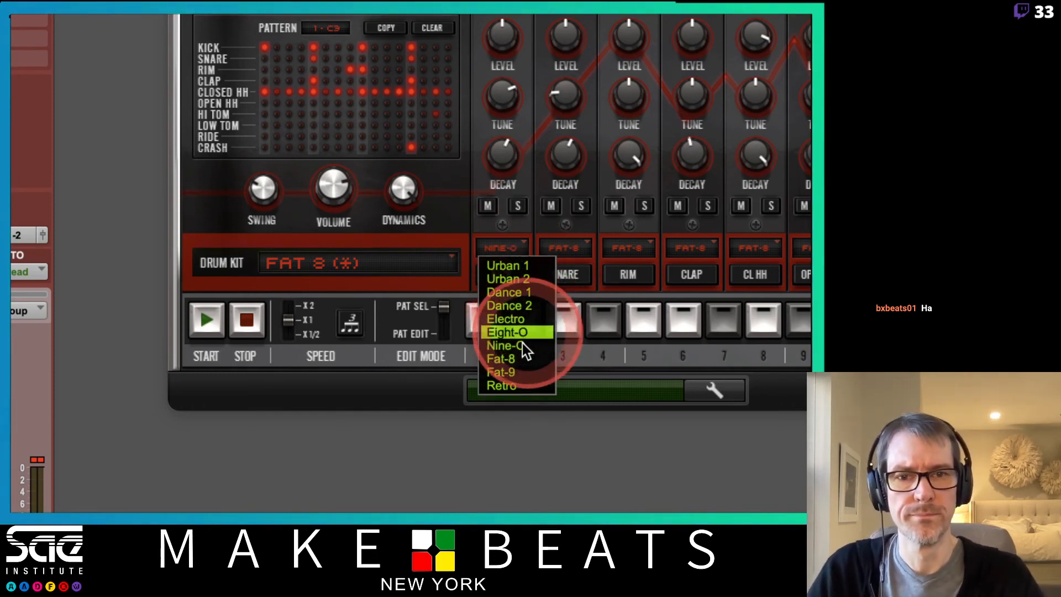
{"action": "left_click", "coordinate": [522, 369]}
{"action": "left_click", "coordinate": [512, 250]}
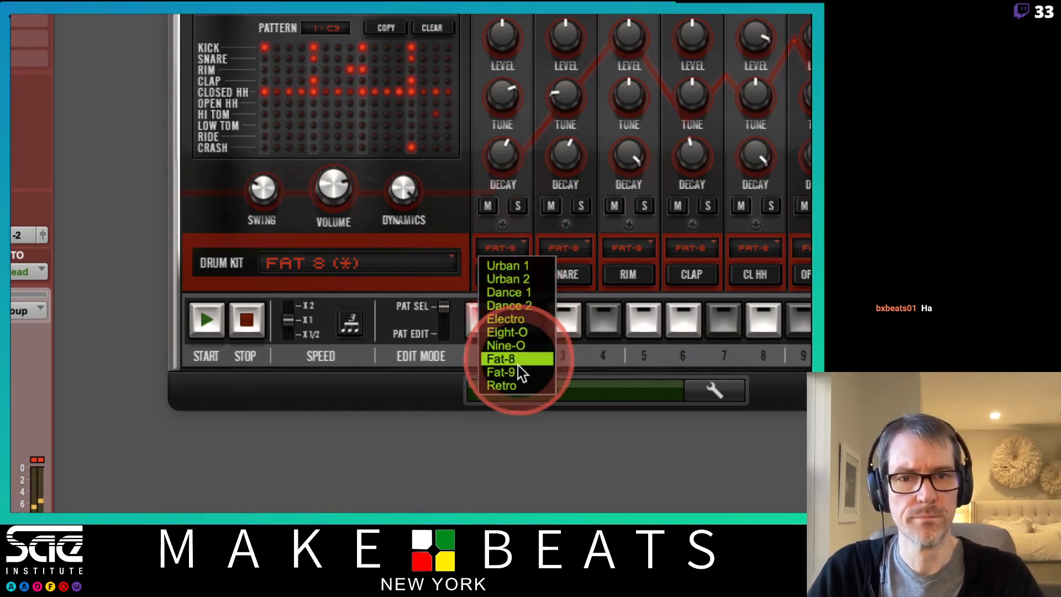
{"action": "left_click", "coordinate": [512, 383]}
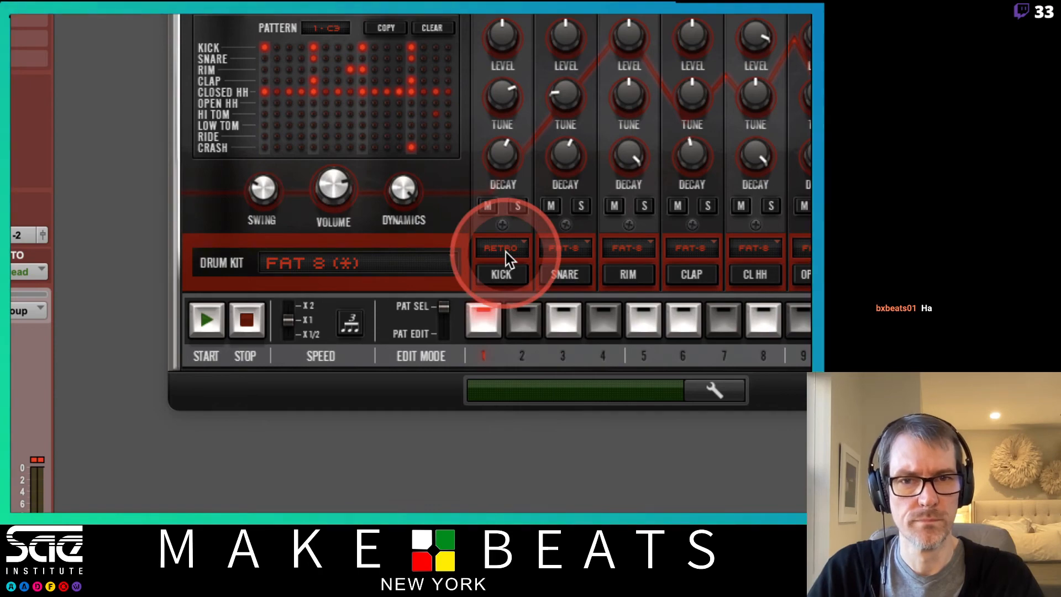
Set Boom's kick sound to Fat-8 and close the plug-in window.
{"action": "left_click", "coordinate": [505, 250]}
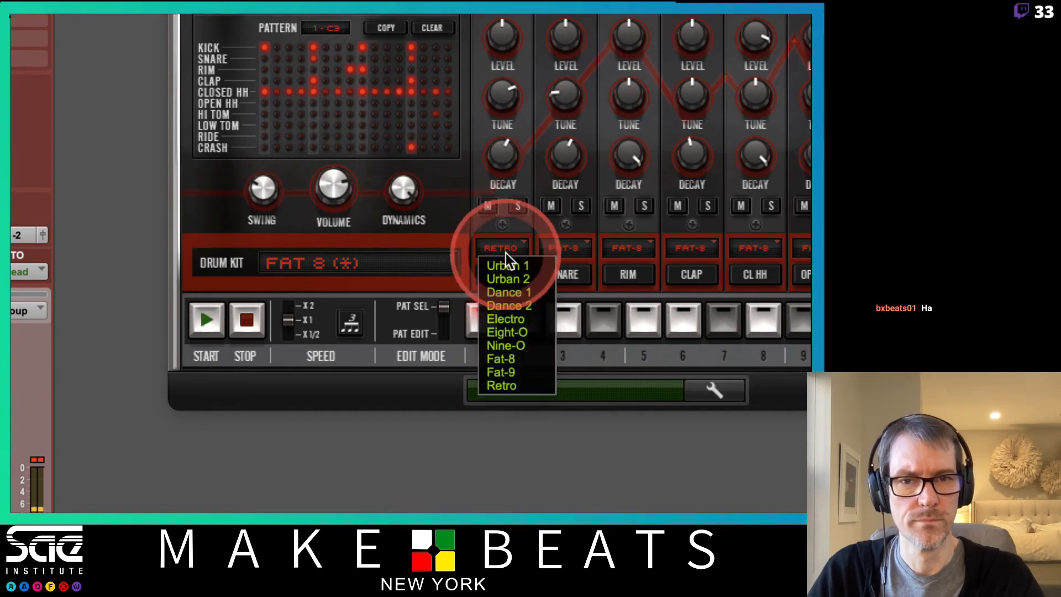
{"action": "left_click", "coordinate": [519, 357]}
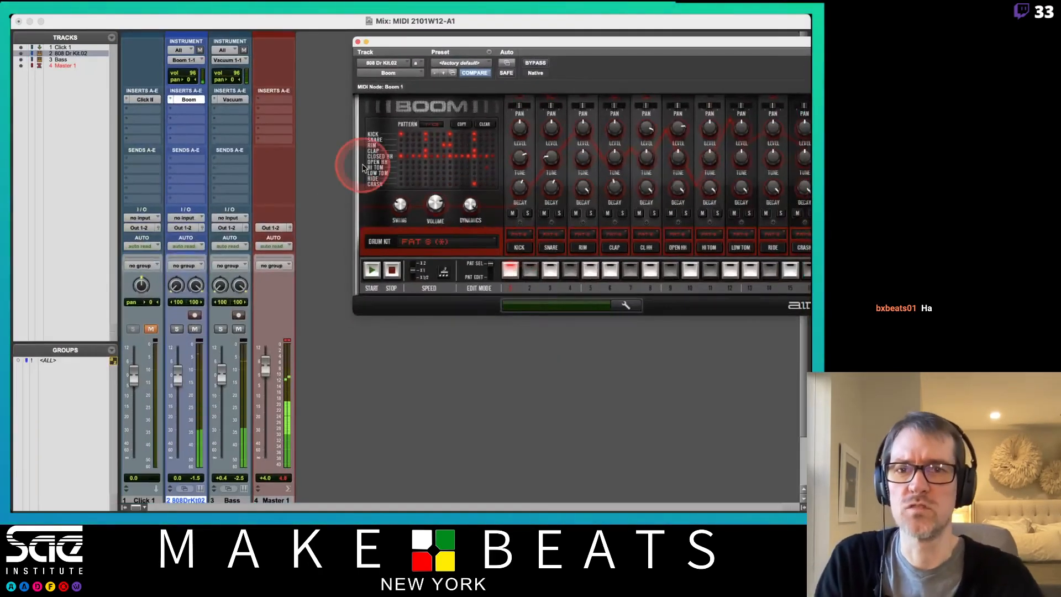
{"action": "left_click", "coordinate": [357, 42]}
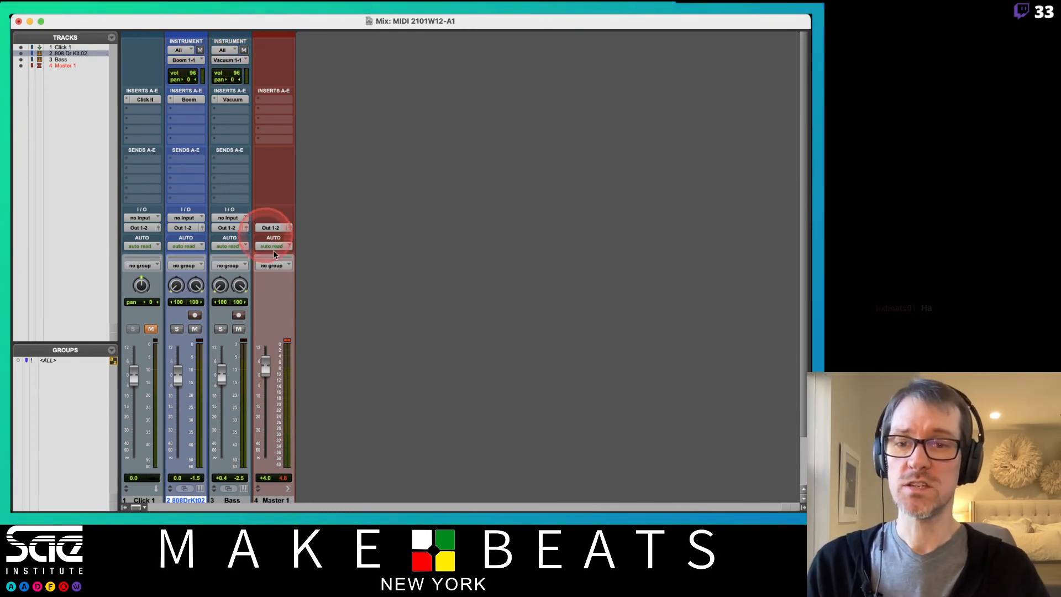
Remove the Vacuum plug-in from the Bass track's first insert slot.
{"action": "scroll", "coordinate": [381, 277], "scroll_direction": "down", "scroll_amount": 3}
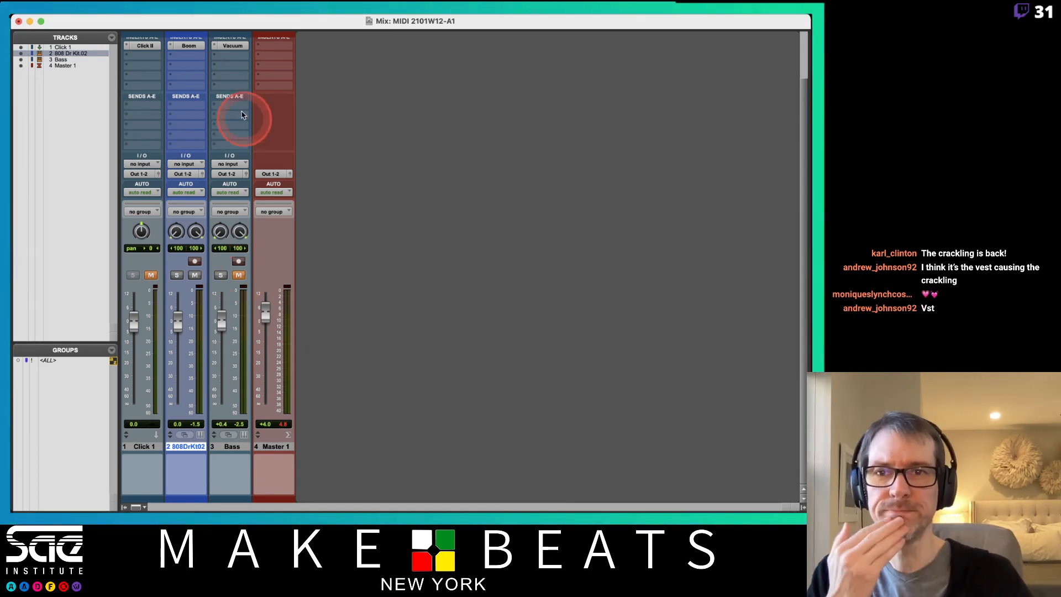
{"action": "scroll", "coordinate": [239, 105], "scroll_direction": "up", "scroll_amount": 3}
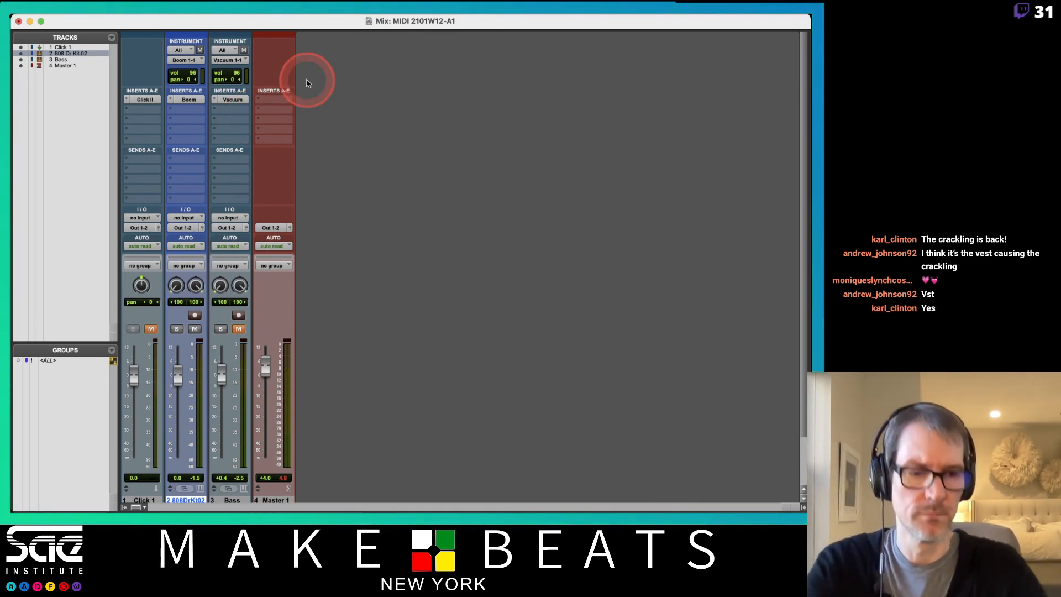
{"action": "left_click", "coordinate": [216, 100]}
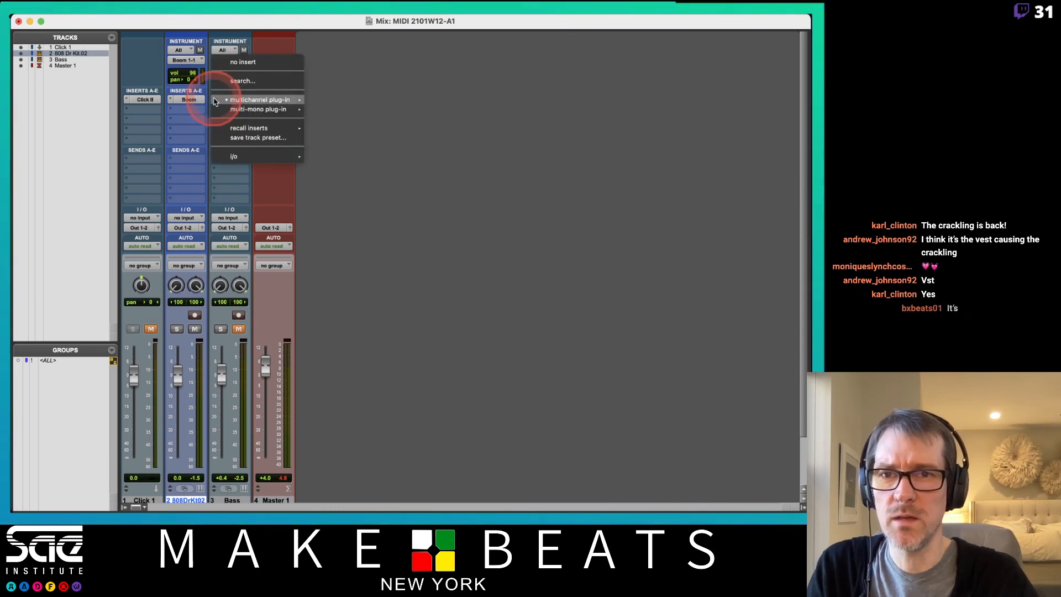
{"action": "left_click", "coordinate": [253, 67]}
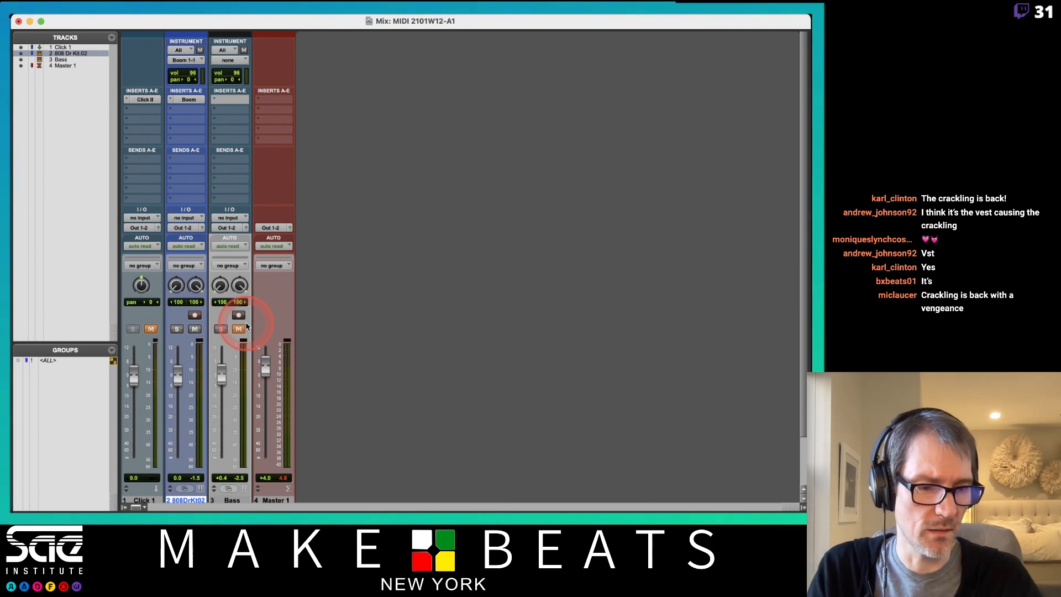
Play the loop, check the audio mixer levels in OBS, and return to the Pro Tools mix window.
{"action": "key", "text": "space"}
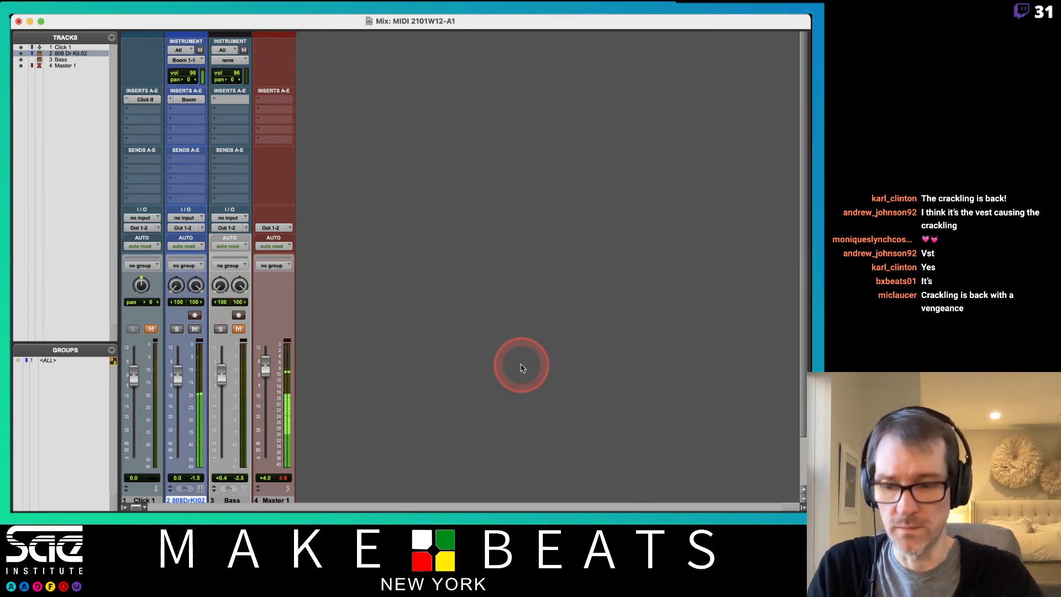
{"action": "key", "text": "super+Tab"}
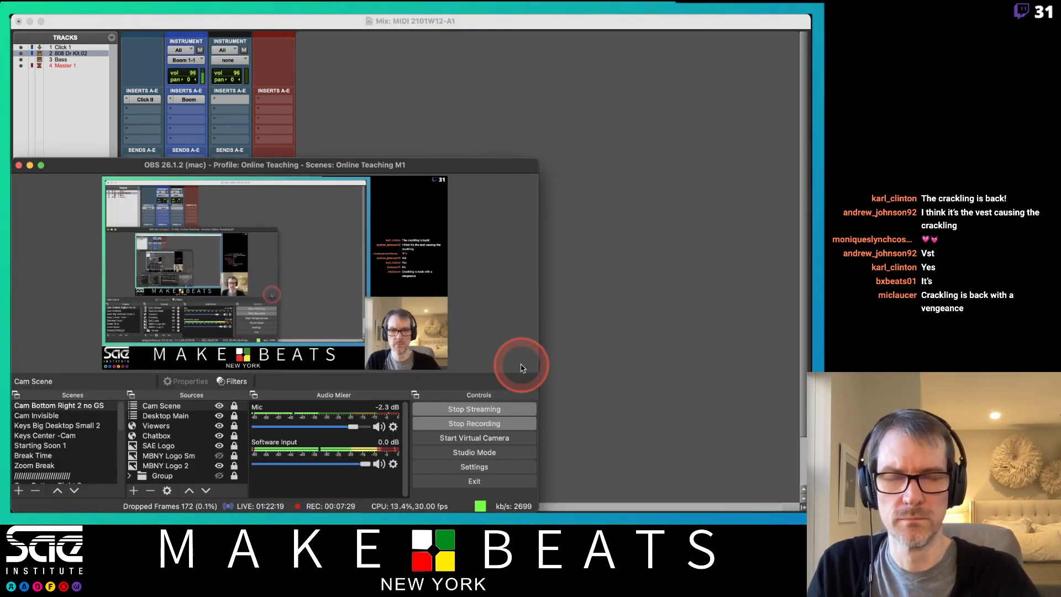
{"action": "left_click", "coordinate": [681, 357]}
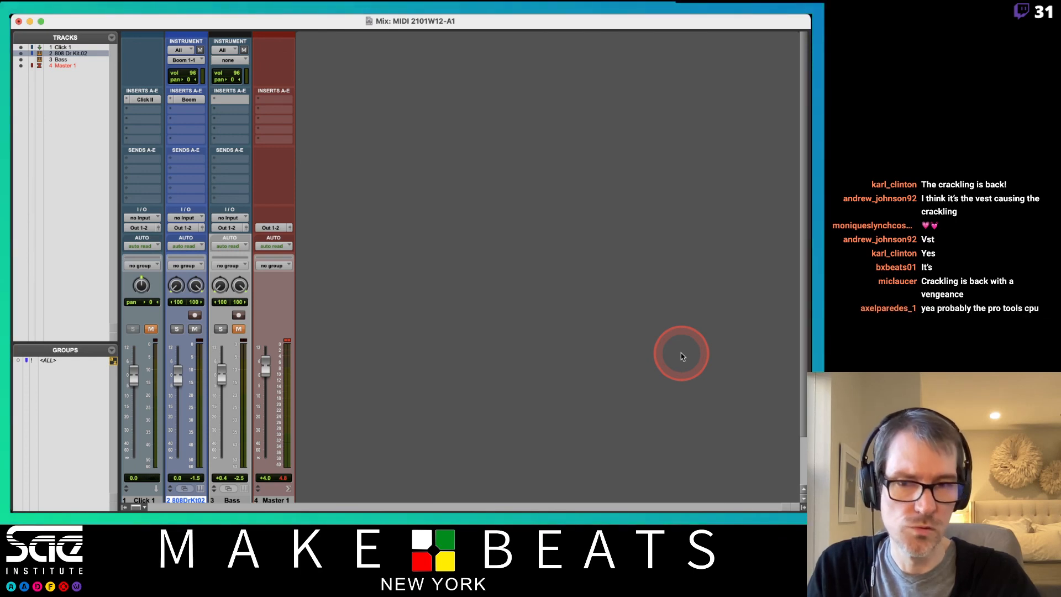
Switch to OBS to access its streaming and recording controls.
{"action": "mouse_move", "coordinate": [624, 11]}
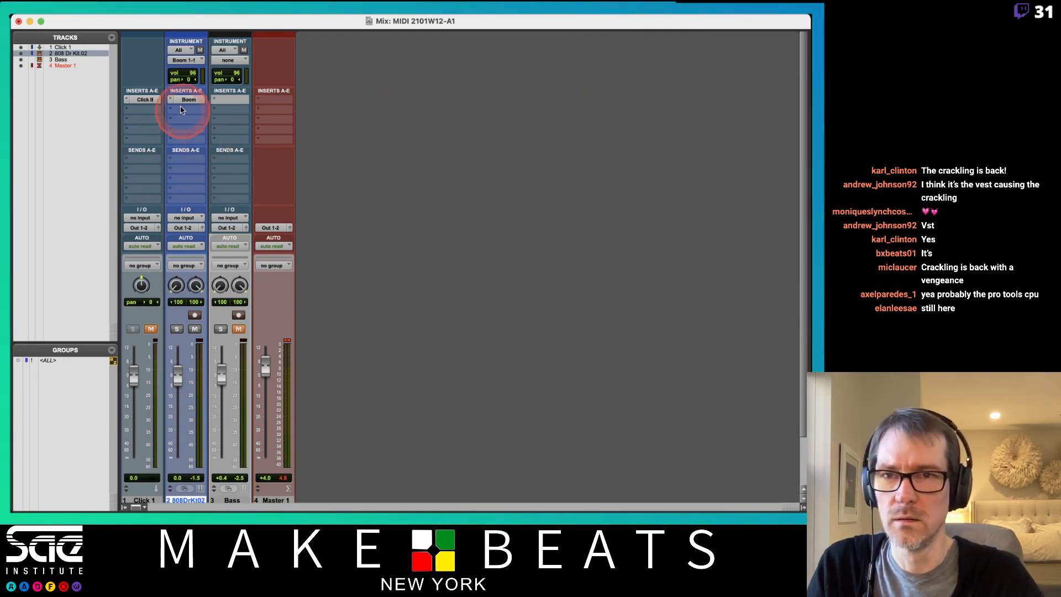
{"action": "key", "text": "super+Tab"}
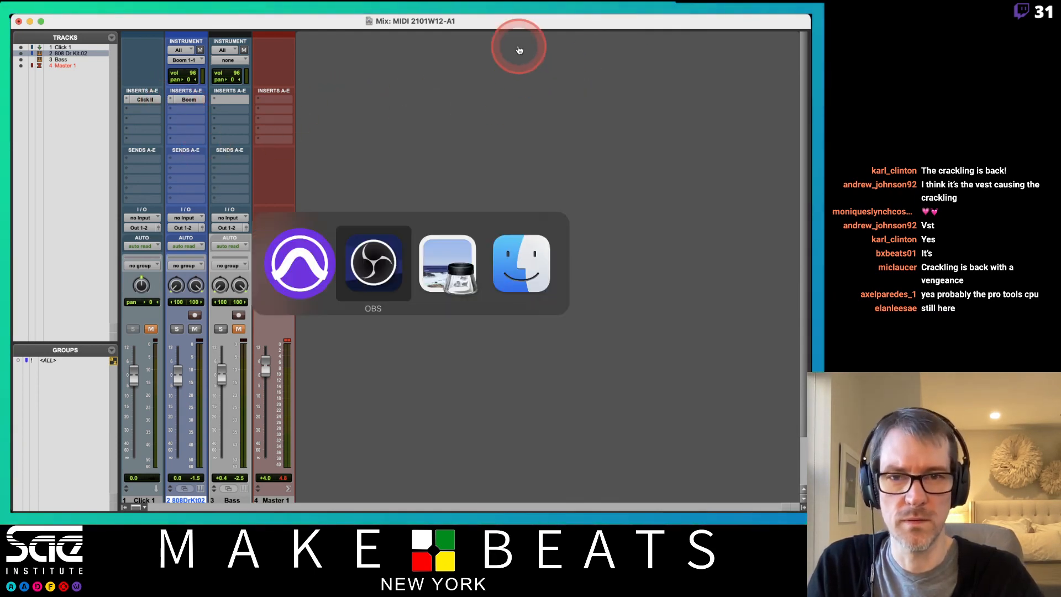
{"action": "key", "text": "super+Tab"}
{"action": "left_click", "coordinate": [385, 246]}
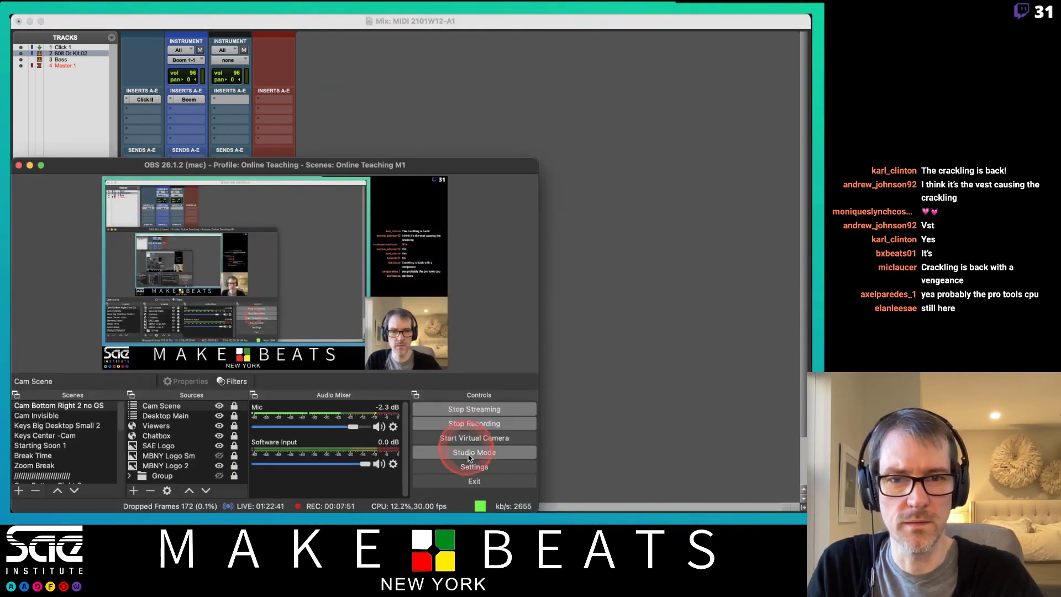